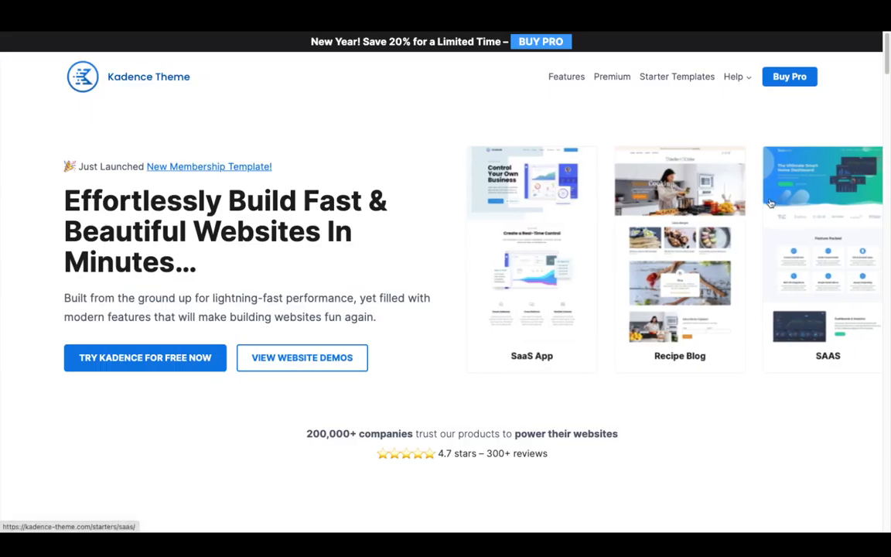
Open the Kadence Theme Premium page and highlight the Header Addons list, "20 new" and the Hooked Elements heading
{"action": "left_click", "coordinate": [620, 80]}
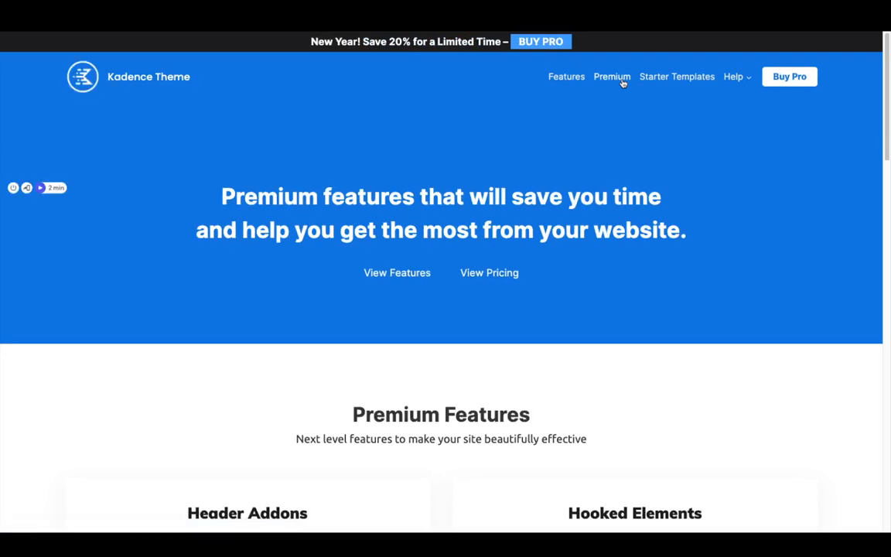
{"action": "left_click", "coordinate": [621, 75]}
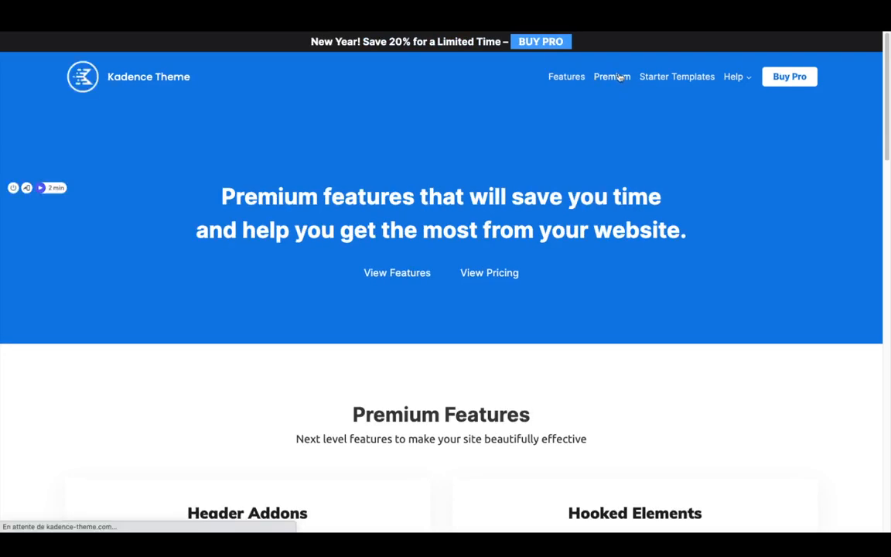
{"action": "scroll", "coordinate": [611, 124], "scroll_direction": "down", "scroll_amount": 5}
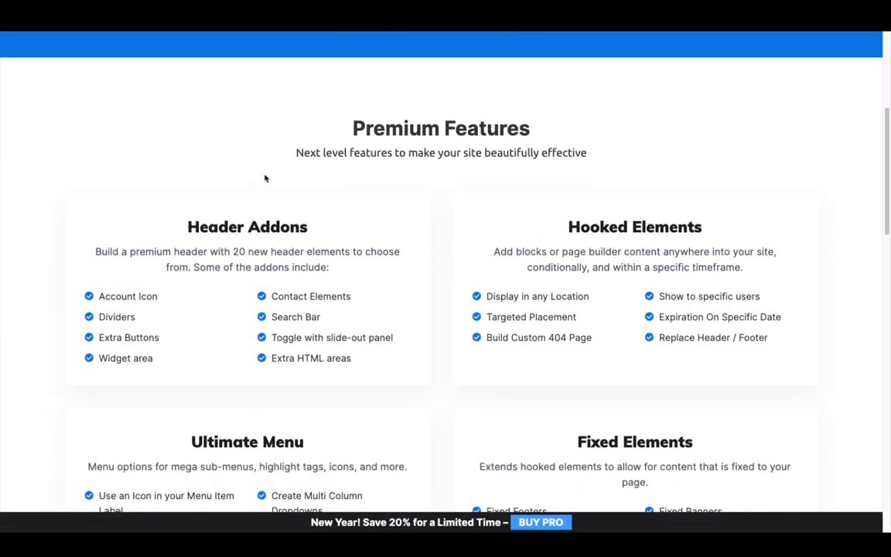
{"action": "scroll", "coordinate": [294, 181], "scroll_direction": "down", "scroll_amount": 2}
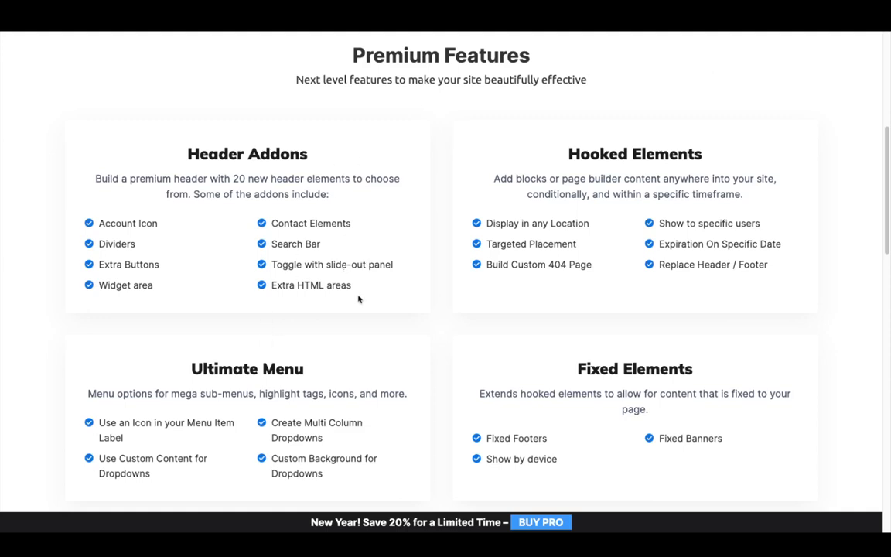
{"action": "left_click_drag", "start_coordinate": [358, 300], "coordinate": [87, 215]}
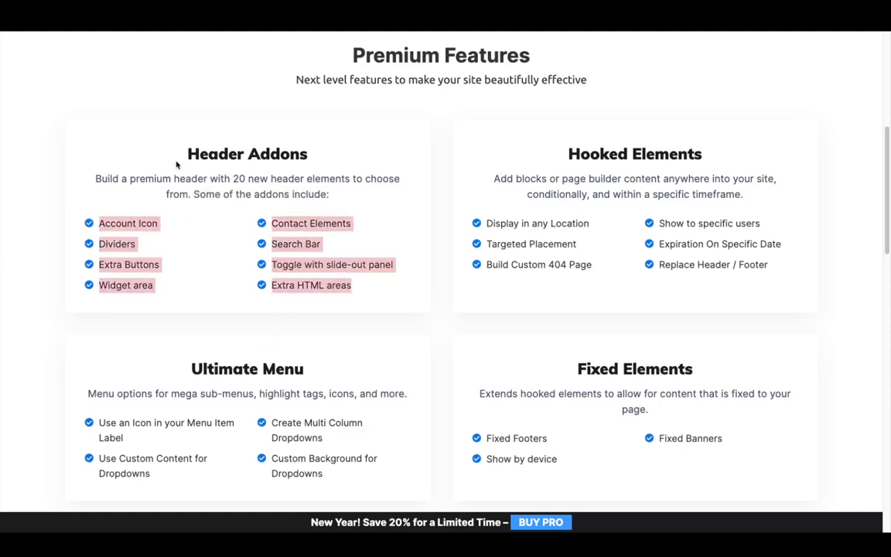
{"action": "left_click_drag", "start_coordinate": [267, 179], "coordinate": [230, 178]}
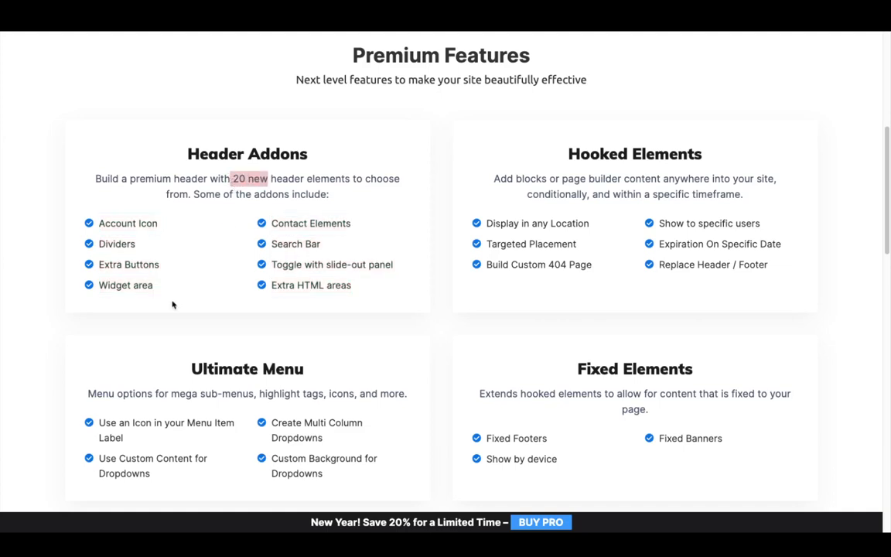
{"action": "left_click_drag", "start_coordinate": [708, 151], "coordinate": [549, 158]}
Switch to the WPmarket site and search it for "astra"
{"action": "key", "text": "ctrl+Tab"}
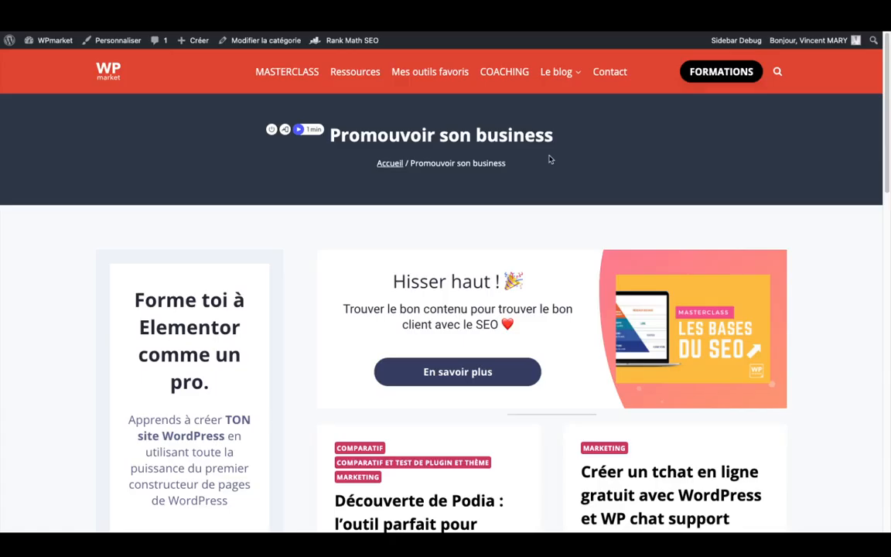
{"action": "left_click", "coordinate": [778, 71]}
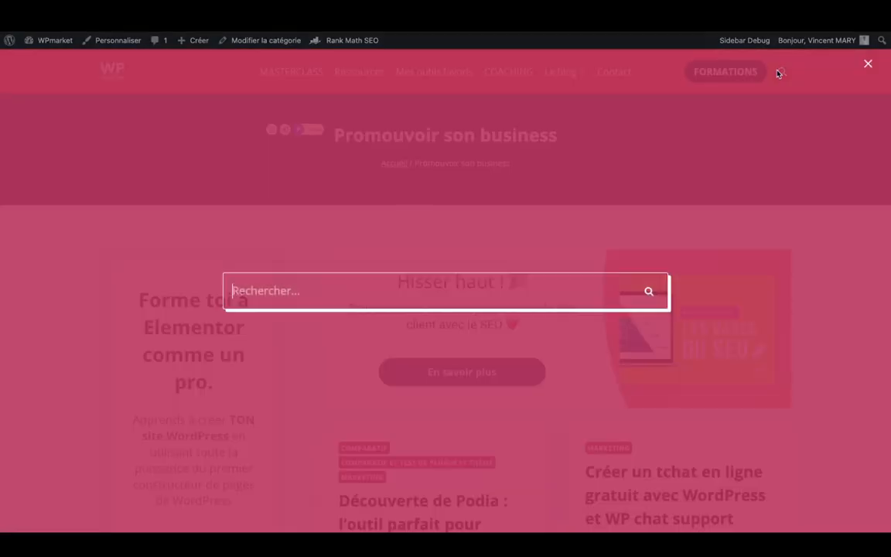
{"action": "type", "text": "astra"}
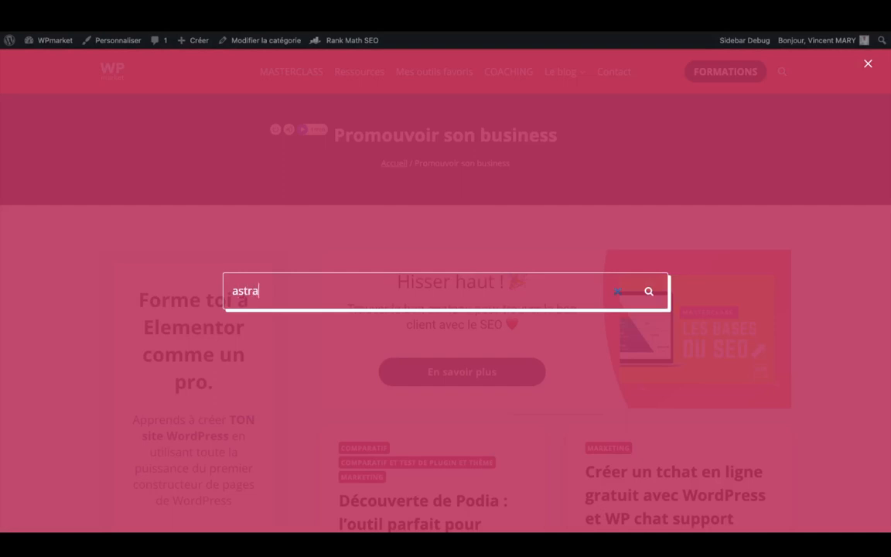
{"action": "key", "text": "Return"}
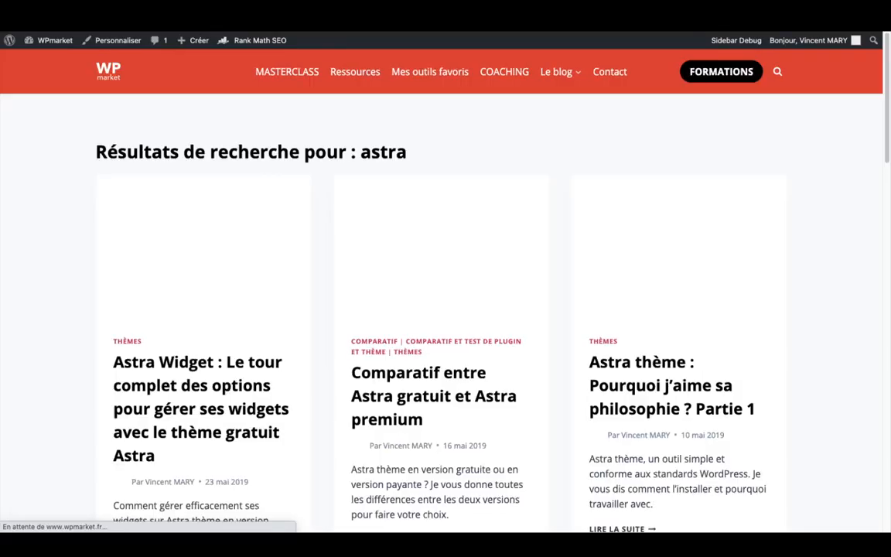
Open the article "Fonction Astra layout de Astra thème" from the search results
{"action": "scroll", "coordinate": [592, 259], "scroll_direction": "down", "scroll_amount": 1}
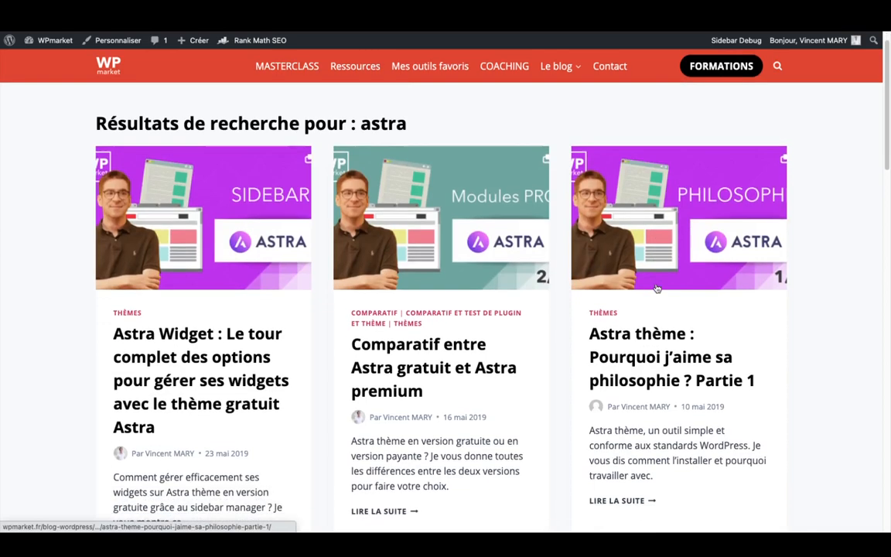
{"action": "scroll", "coordinate": [502, 329], "scroll_direction": "down", "scroll_amount": 5}
{"action": "scroll", "coordinate": [532, 338], "scroll_direction": "down", "scroll_amount": 4}
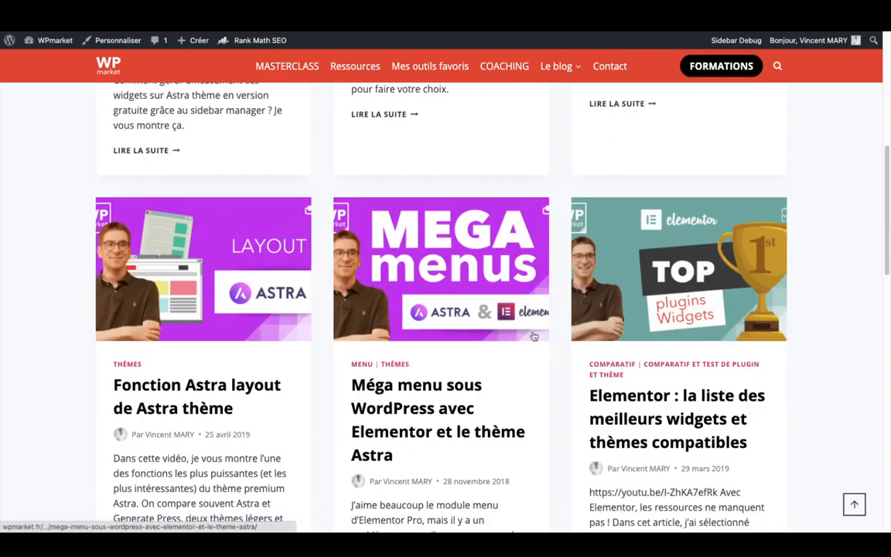
{"action": "left_click", "coordinate": [208, 381]}
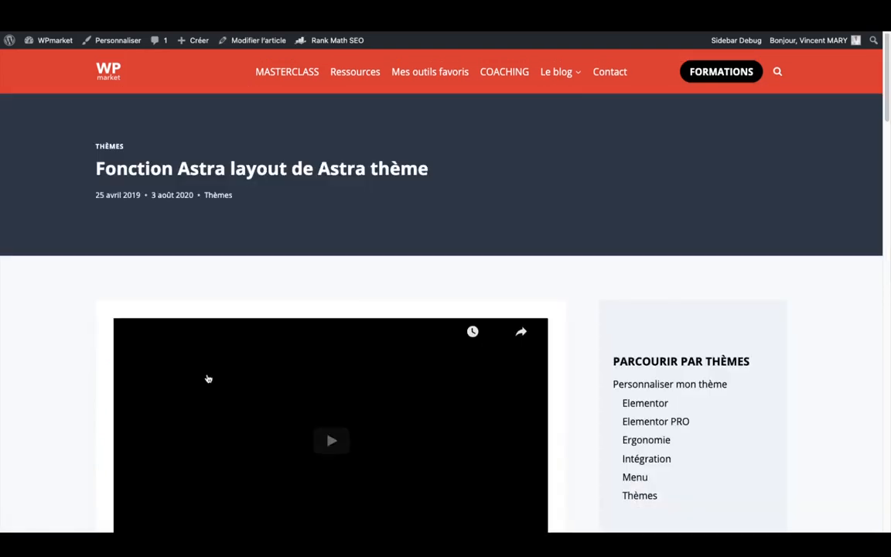
Find the hooks section of the article and open its archive-page hook diagram, content-archive.png
{"action": "scroll", "coordinate": [585, 290], "scroll_direction": "down", "scroll_amount": 12}
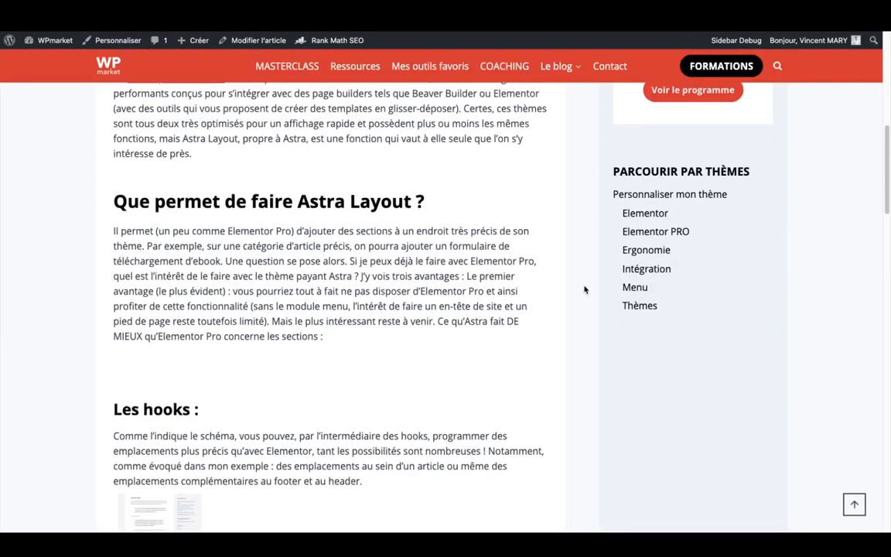
{"action": "scroll", "coordinate": [584, 290], "scroll_direction": "down", "scroll_amount": 8}
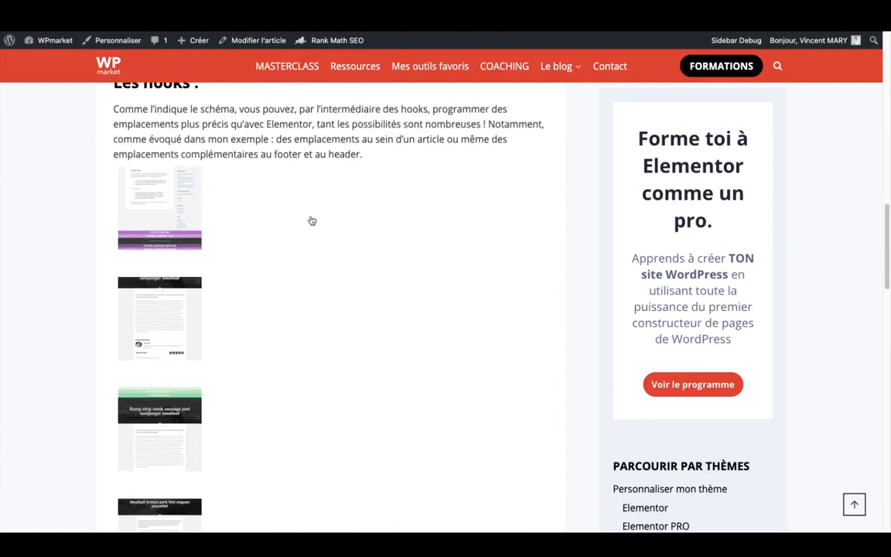
{"action": "scroll", "coordinate": [165, 205], "scroll_direction": "down", "scroll_amount": 4}
{"action": "scroll", "coordinate": [165, 206], "scroll_direction": "down", "scroll_amount": 4}
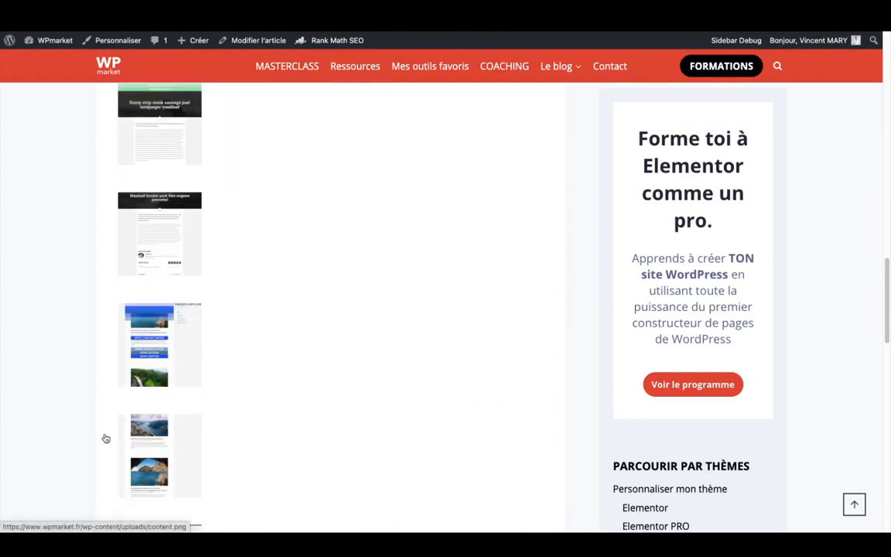
{"action": "left_click", "coordinate": [153, 361]}
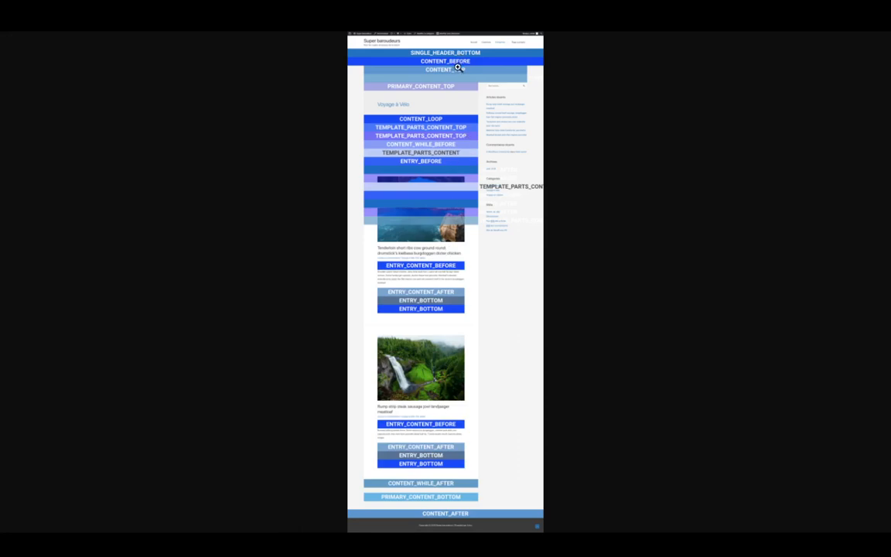
Enlarge the hook diagram, examine the hook locations from header to footer, and return it to fit-to-window size
{"action": "left_click", "coordinate": [459, 96]}
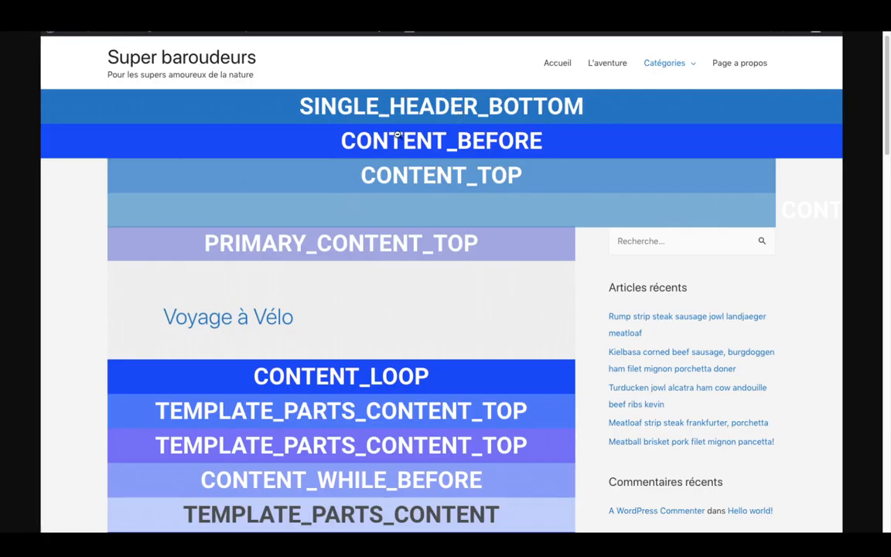
{"action": "scroll", "coordinate": [521, 317], "scroll_direction": "down", "scroll_amount": 10}
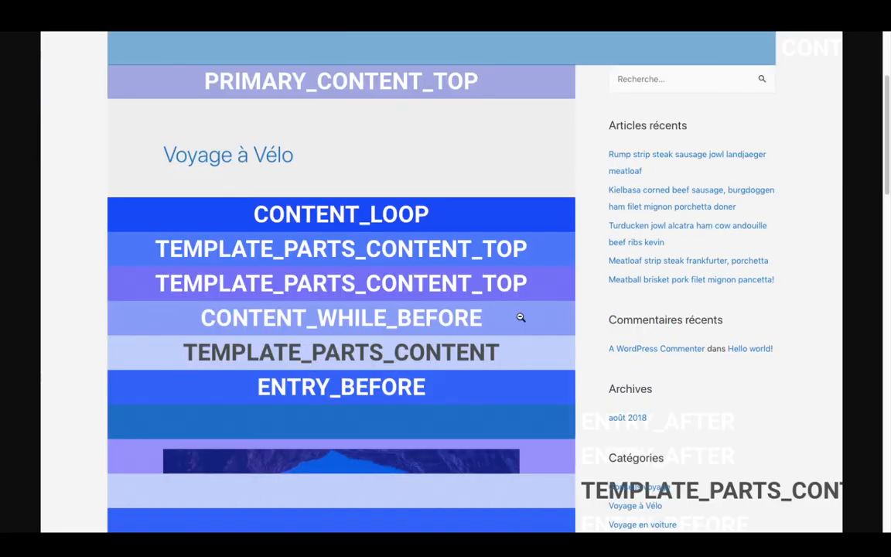
{"action": "scroll", "coordinate": [521, 317], "scroll_direction": "up", "scroll_amount": 10}
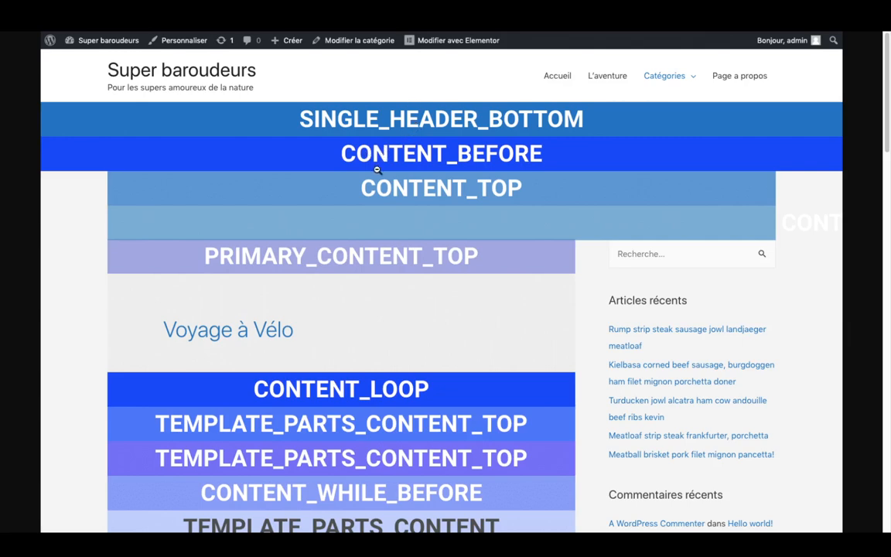
{"action": "scroll", "coordinate": [383, 164], "scroll_direction": "down", "scroll_amount": 8}
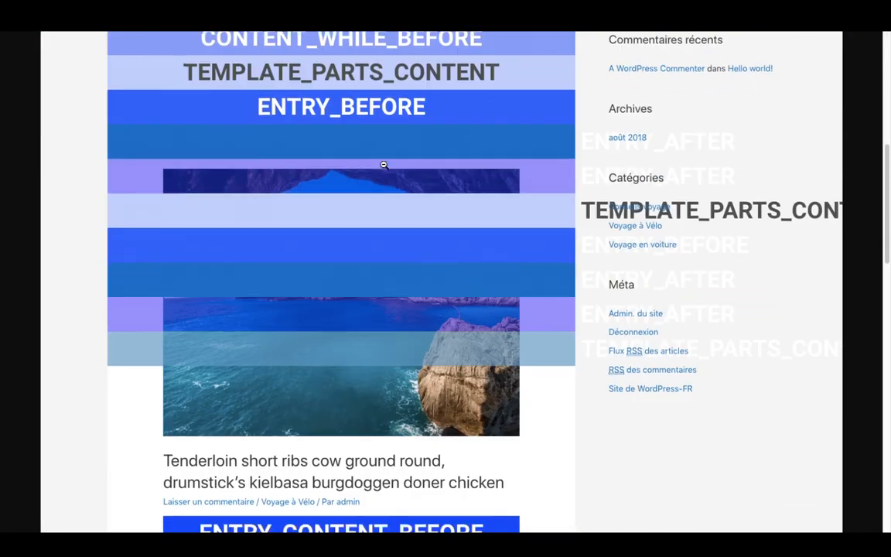
{"action": "scroll", "coordinate": [383, 165], "scroll_direction": "down", "scroll_amount": 18}
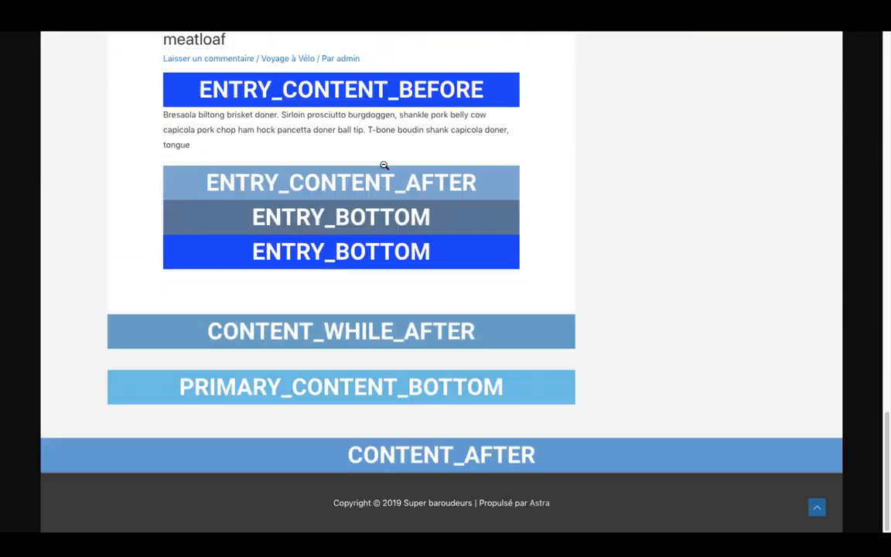
{"action": "scroll", "coordinate": [383, 165], "scroll_direction": "up", "scroll_amount": 20}
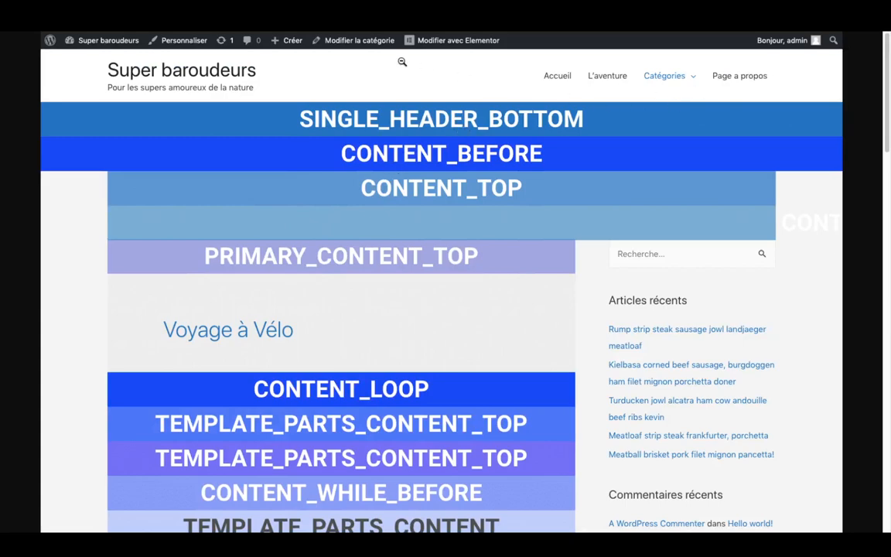
{"action": "left_click", "coordinate": [341, 126]}
Leave full-screen mode and go back from the diagram to the beginning of the Astra layout article
{"action": "mouse_move", "coordinate": [125, 33]}
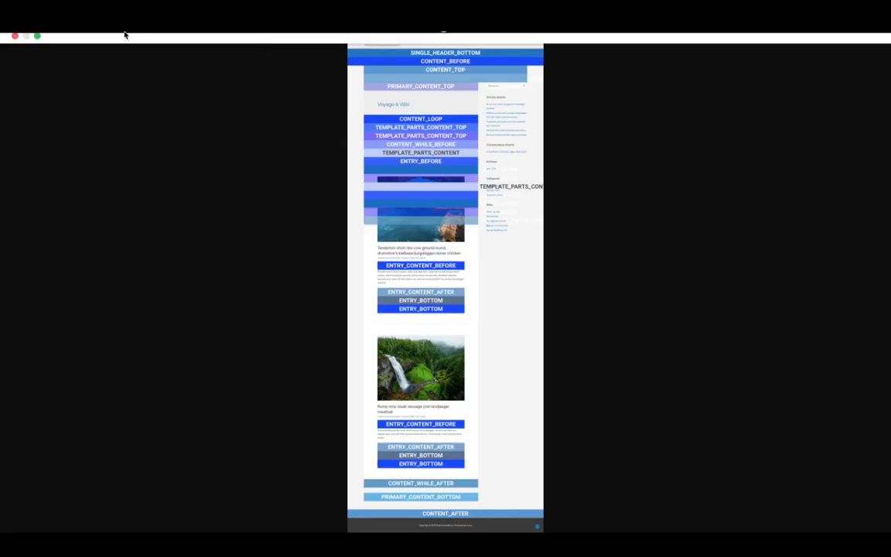
{"action": "left_click", "coordinate": [37, 53]}
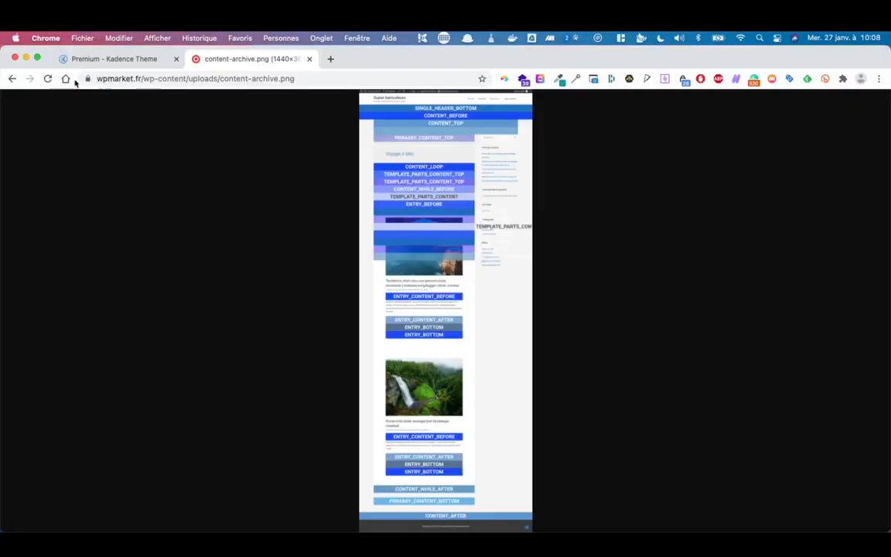
{"action": "left_click", "coordinate": [12, 78]}
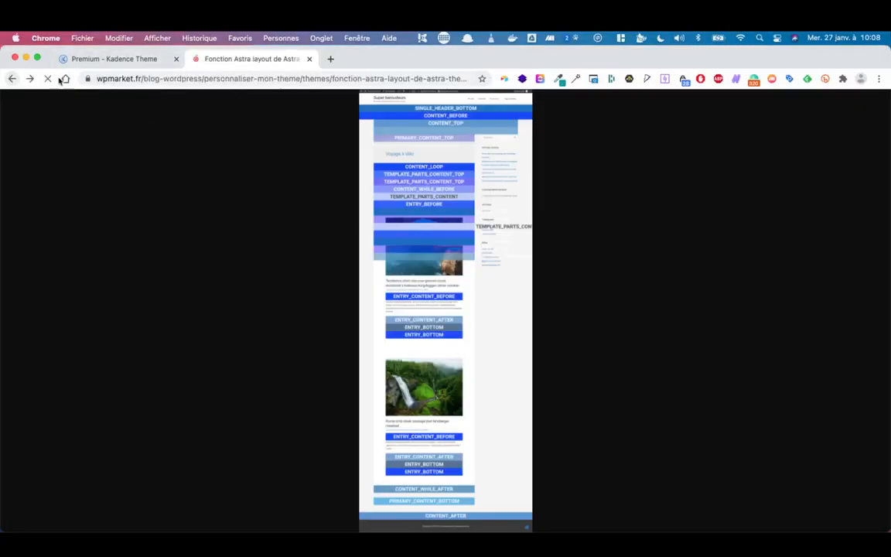
{"action": "scroll", "coordinate": [437, 348], "scroll_direction": "up", "scroll_amount": 15}
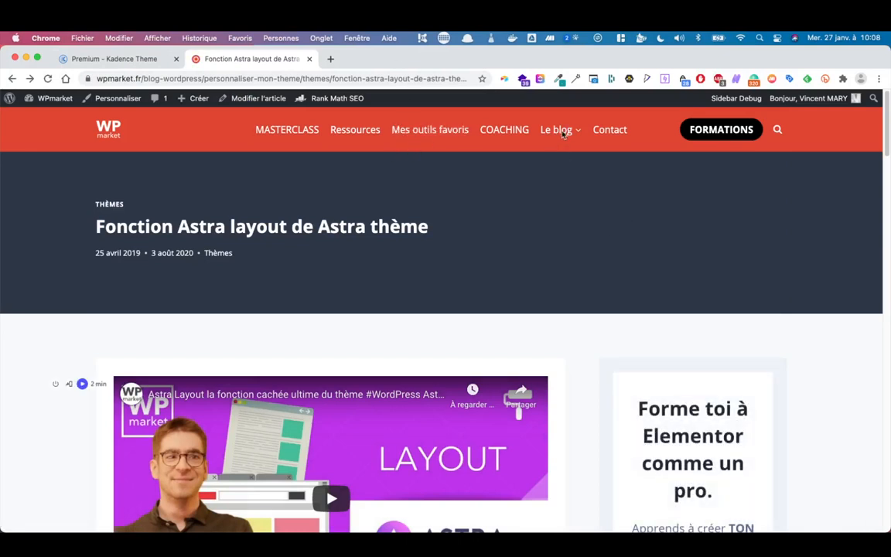
Open the blog category "Créer mon site WordPress" and examine its sidebar, including the theme navigation list
{"action": "mouse_move", "coordinate": [557, 127]}
{"action": "left_click", "coordinate": [570, 158]}
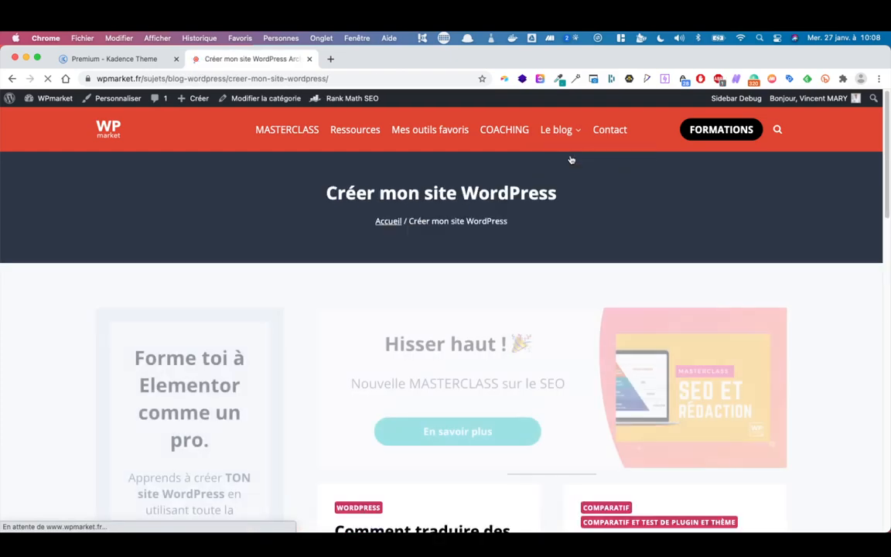
{"action": "scroll", "coordinate": [261, 363], "scroll_direction": "down", "scroll_amount": 10}
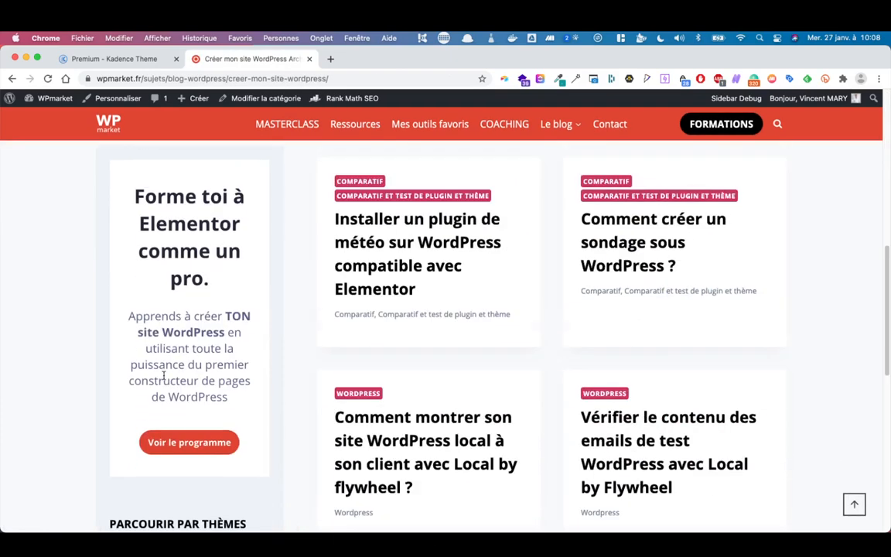
{"action": "scroll", "coordinate": [178, 433], "scroll_direction": "down", "scroll_amount": 5}
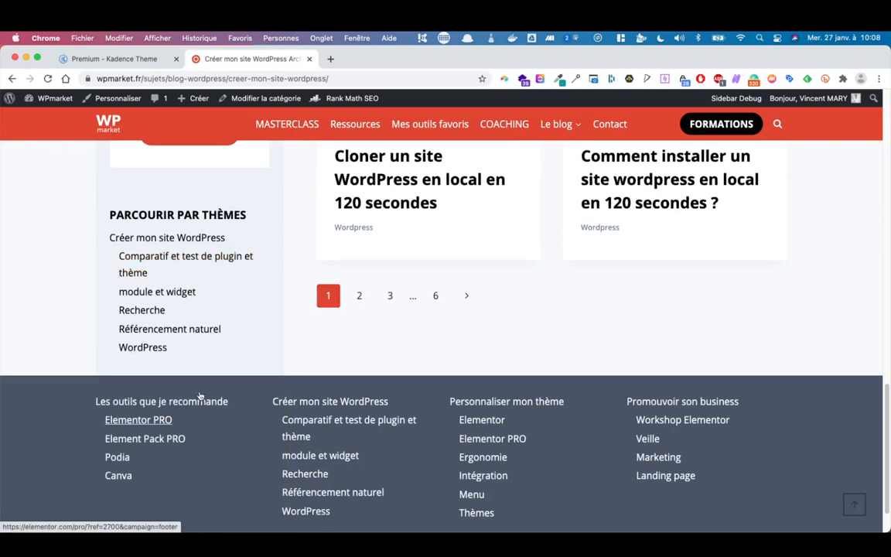
{"action": "scroll", "coordinate": [200, 394], "scroll_direction": "up", "scroll_amount": 2}
{"action": "scroll", "coordinate": [200, 394], "scroll_direction": "up", "scroll_amount": 2}
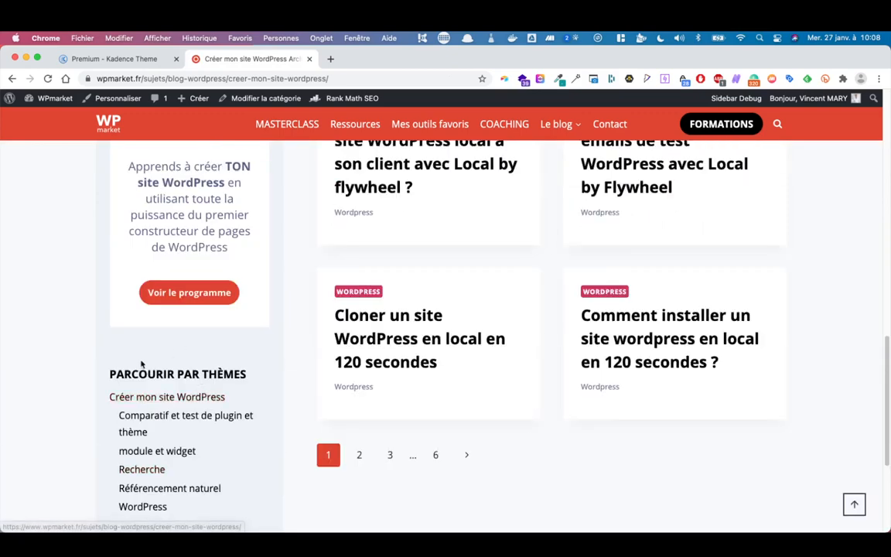
{"action": "scroll", "coordinate": [220, 312], "scroll_direction": "up", "scroll_amount": 6}
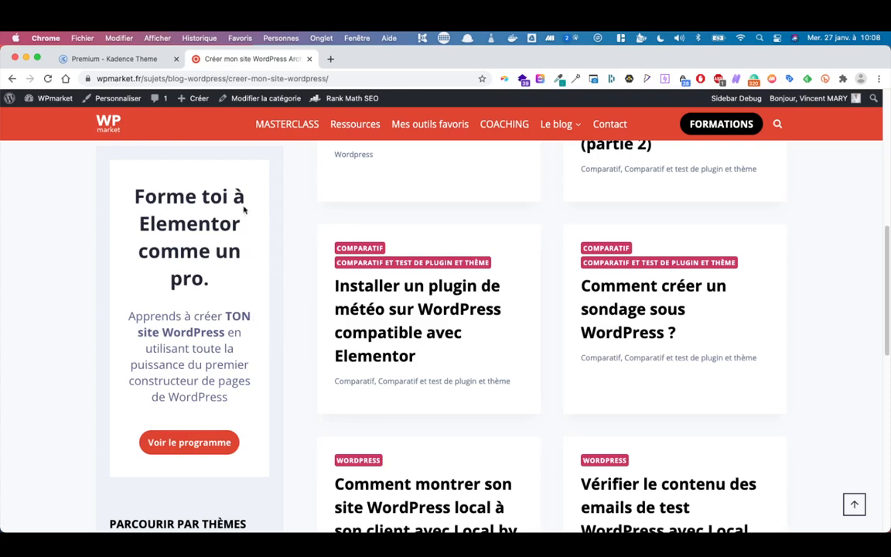
Return the browser to full screen and highlight the "Hisser haut !" SEO masterclass banner above the category's articles
{"action": "left_click", "coordinate": [38, 58]}
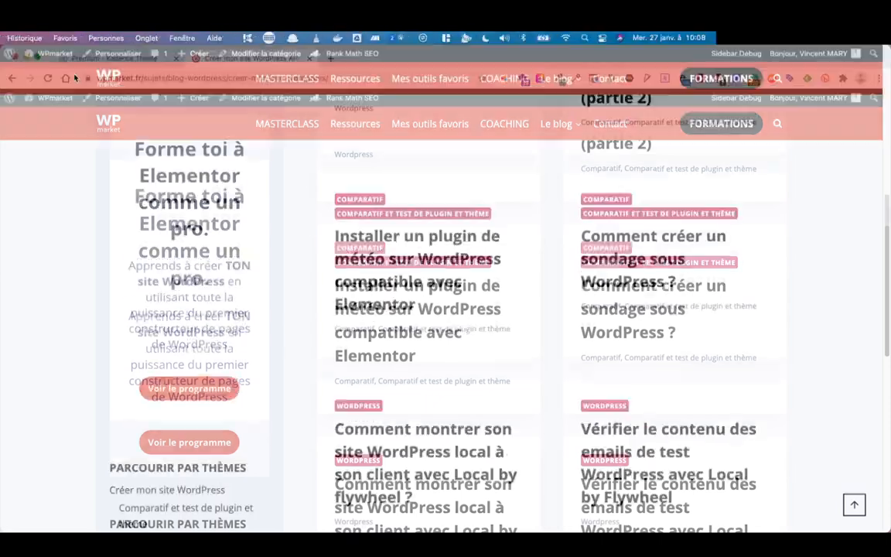
{"action": "scroll", "coordinate": [572, 259], "scroll_direction": "up", "scroll_amount": 10}
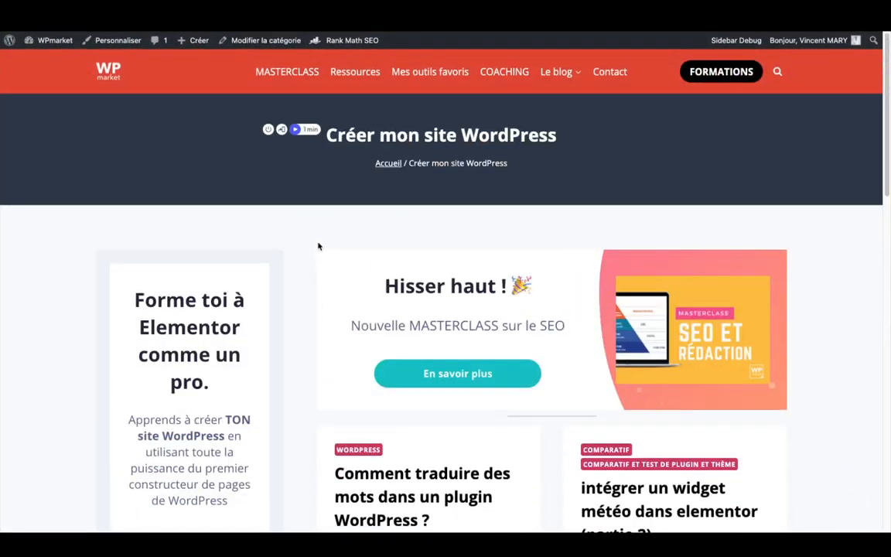
{"action": "left_click_drag", "start_coordinate": [313, 279], "coordinate": [843, 325]}
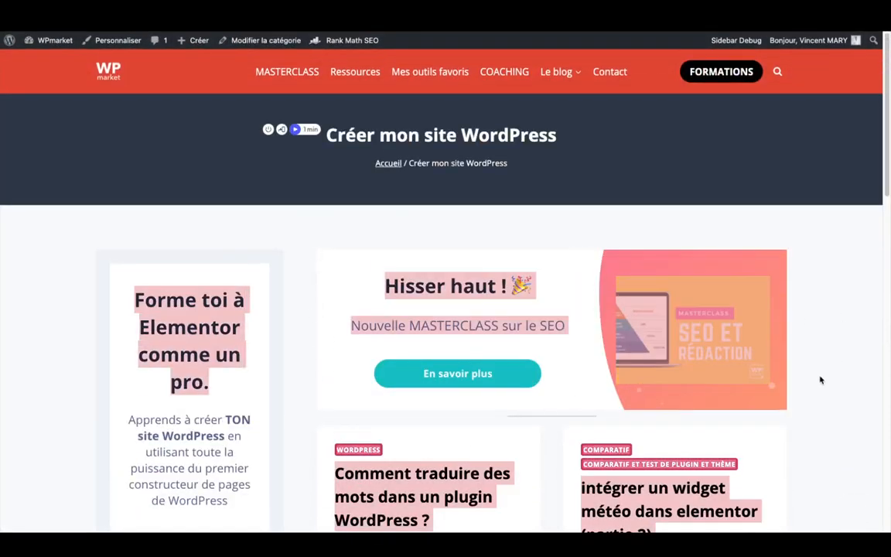
Clear the banner highlight, open the article "Comment traduire des mots dans un plugin WordPress ?" and examine its layout and related posts
{"action": "left_click", "coordinate": [833, 416]}
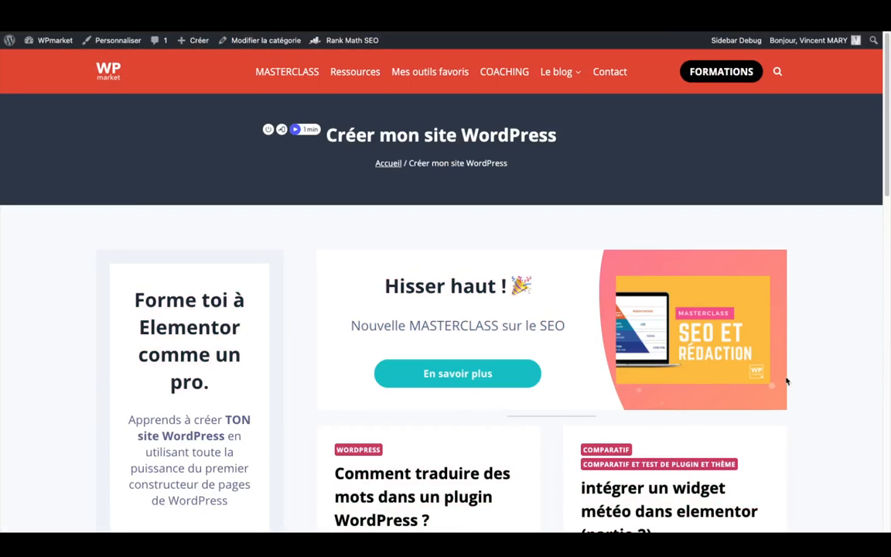
{"action": "scroll", "coordinate": [786, 380], "scroll_direction": "down", "scroll_amount": 3}
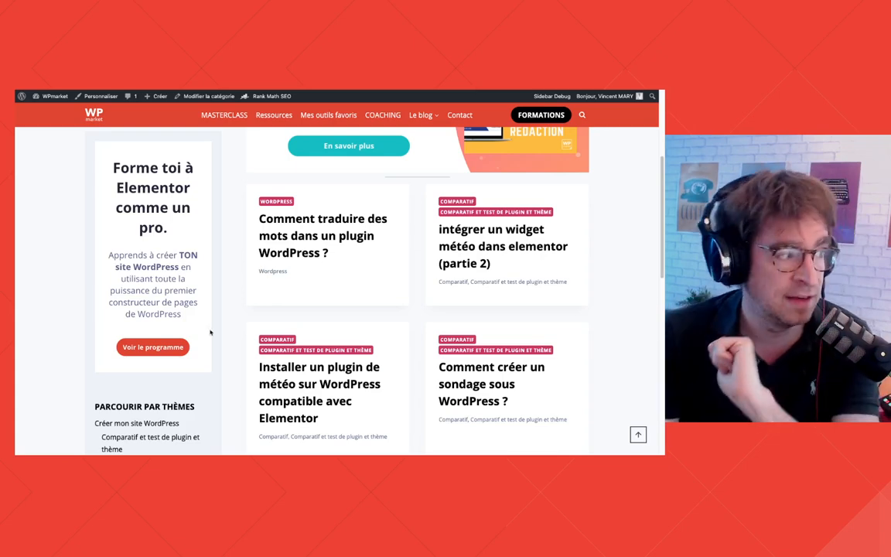
{"action": "left_click", "coordinate": [338, 219]}
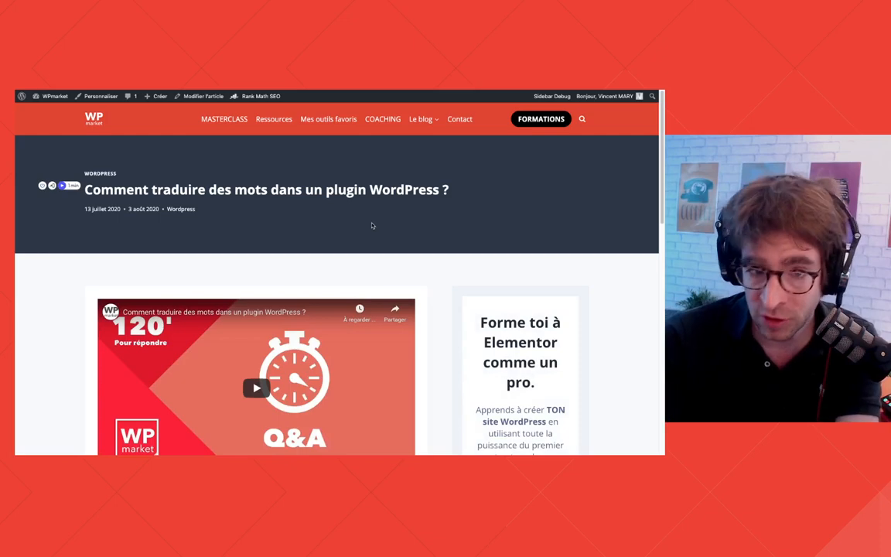
{"action": "scroll", "coordinate": [371, 225], "scroll_direction": "down", "scroll_amount": 3}
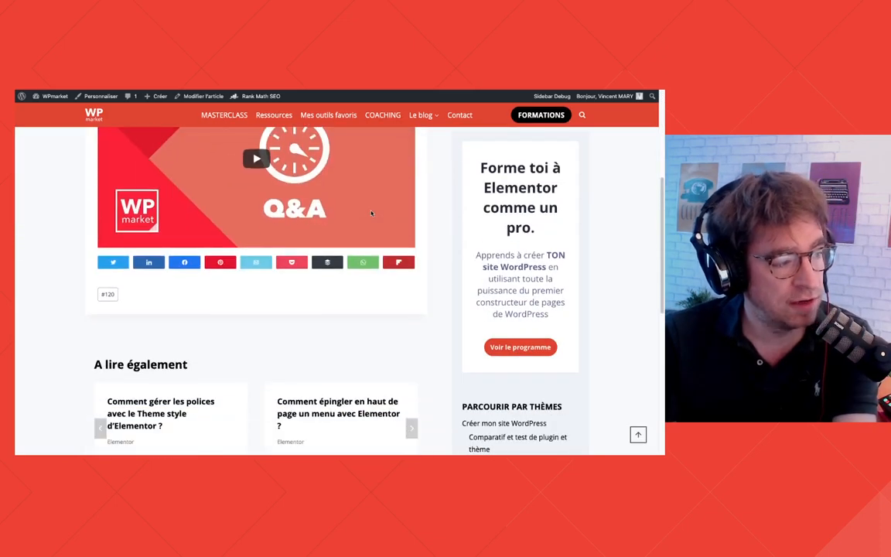
{"action": "scroll", "coordinate": [372, 213], "scroll_direction": "down", "scroll_amount": 1}
{"action": "scroll", "coordinate": [372, 213], "scroll_direction": "up", "scroll_amount": 4}
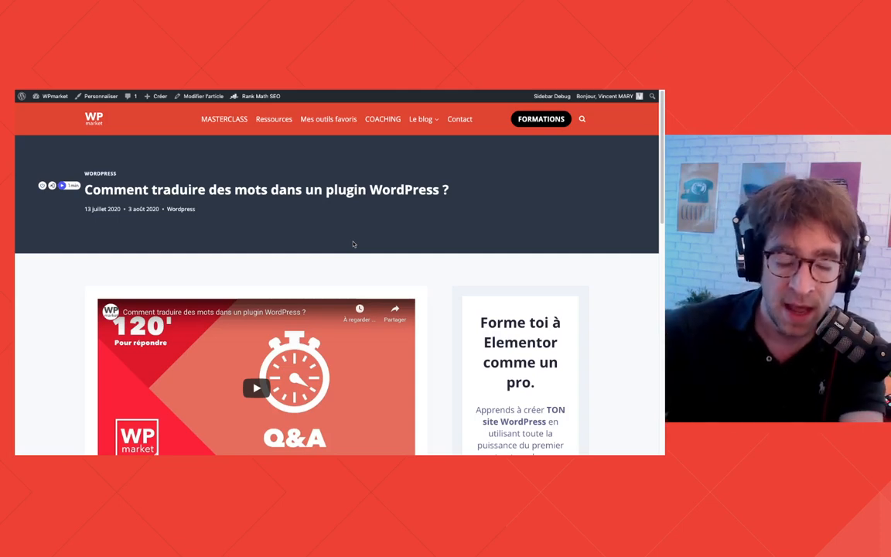
View the banner of the blog category "Personnaliser mon thème" and go back to the category "Créer mon site WordPress"
{"action": "mouse_move", "coordinate": [421, 119]}
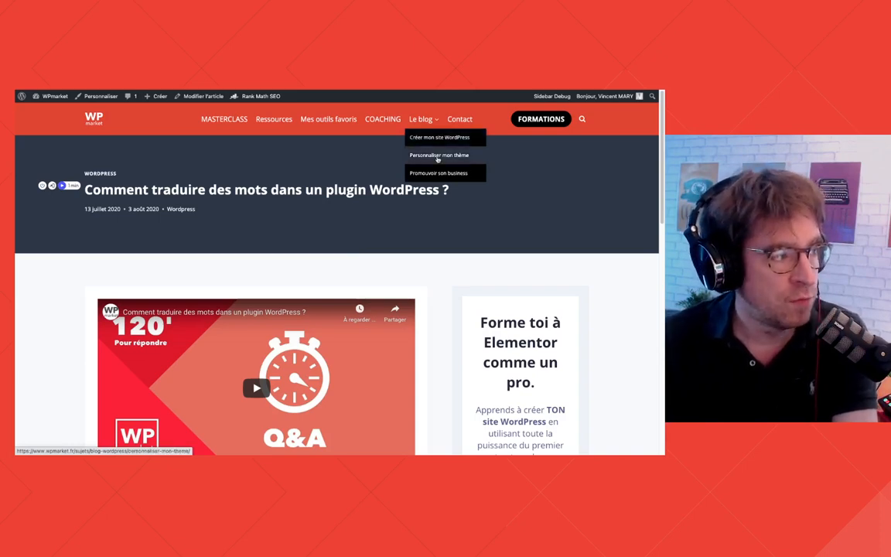
{"action": "left_click", "coordinate": [438, 156]}
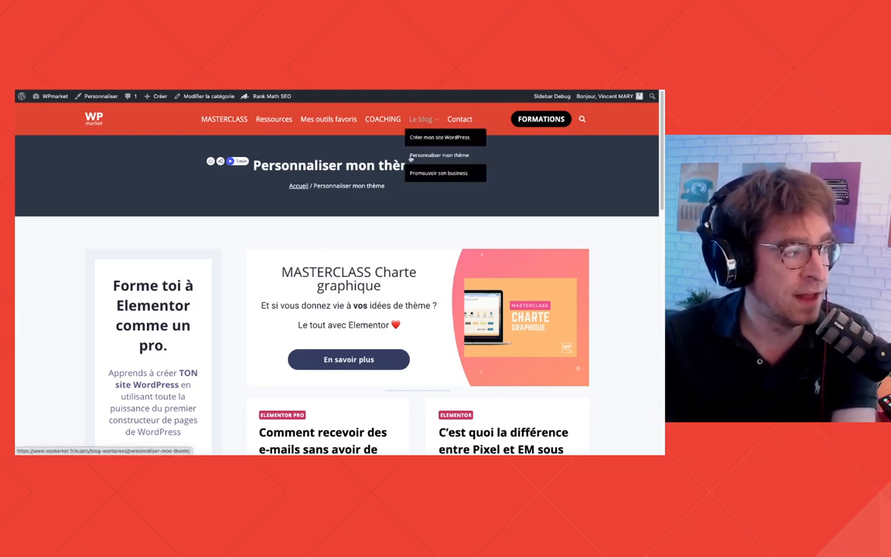
{"action": "mouse_move", "coordinate": [420, 123]}
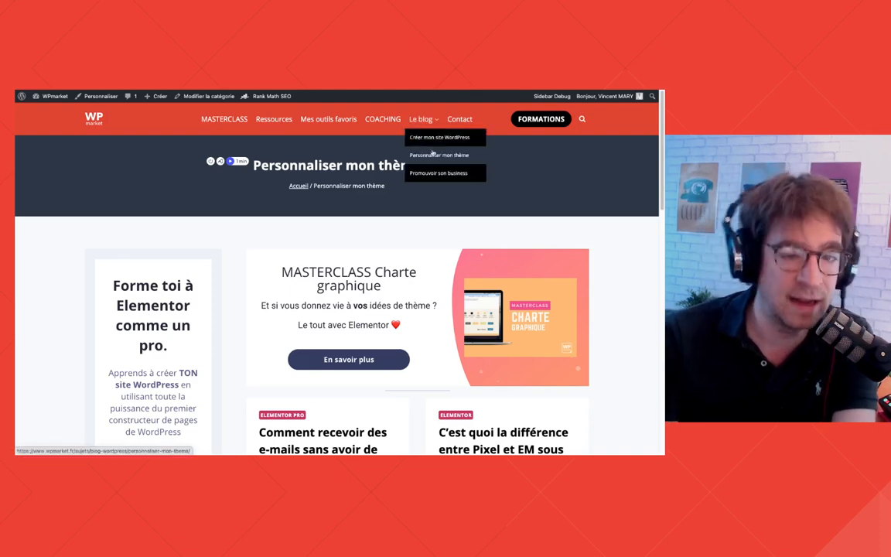
{"action": "left_click", "coordinate": [433, 139]}
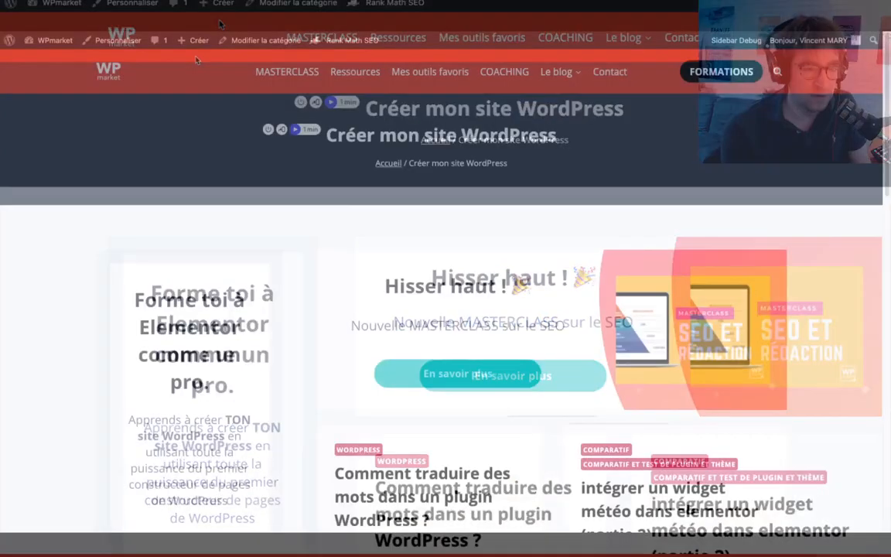
Go to the WPmarket site's WordPress dashboard and open the list of Kadence Elements
{"action": "mouse_move", "coordinate": [12, 4]}
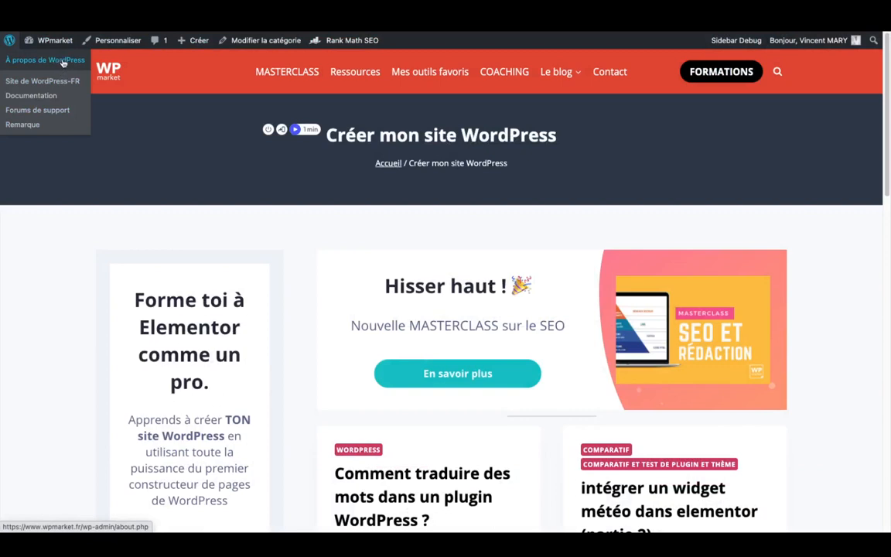
{"action": "mouse_move", "coordinate": [58, 47]}
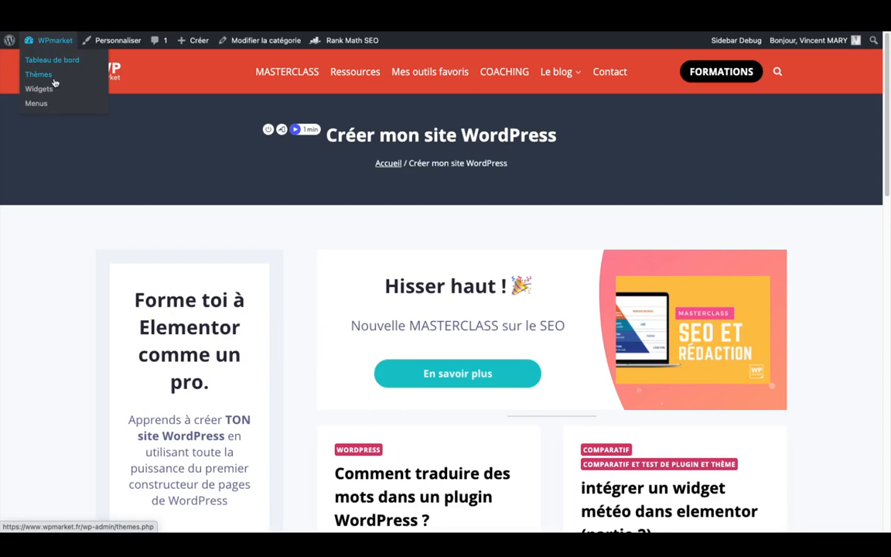
{"action": "left_click", "coordinate": [38, 75]}
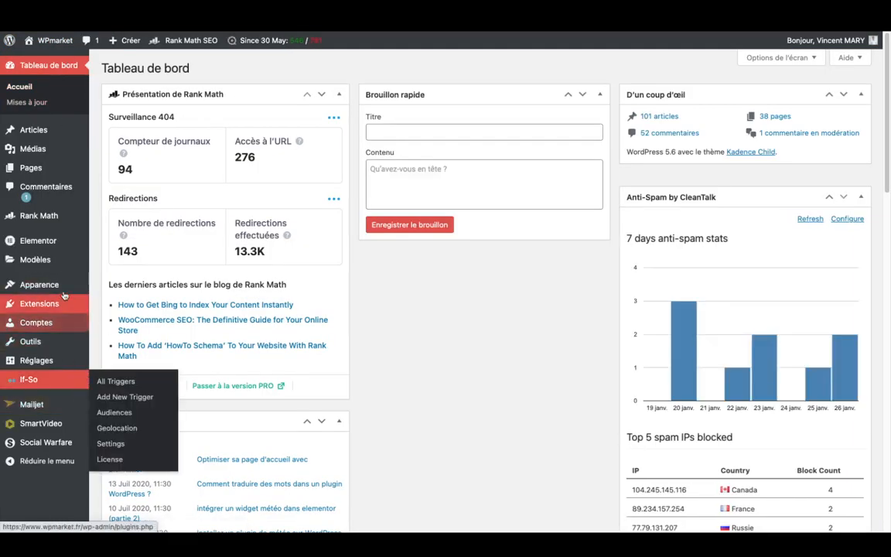
{"action": "mouse_move", "coordinate": [62, 286]}
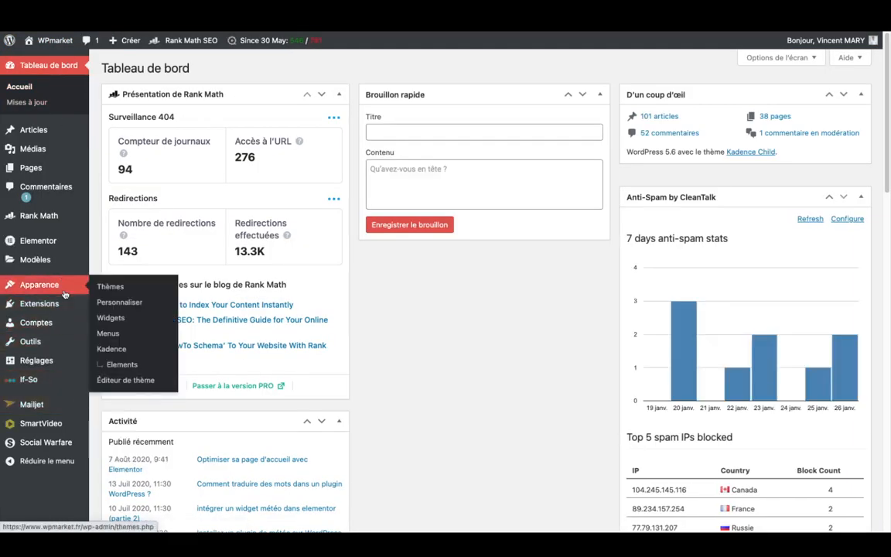
{"action": "left_click", "coordinate": [126, 372]}
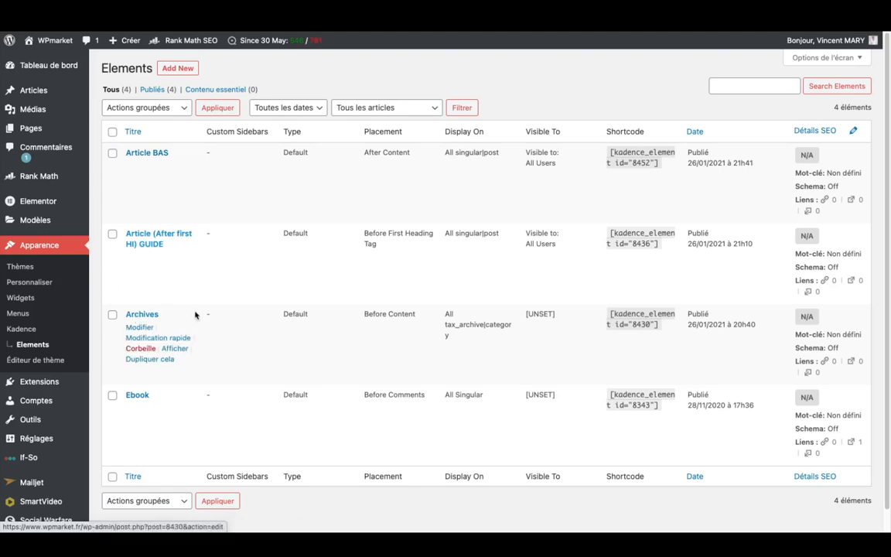
Open the Archives element for editing and highlight the whole shortcode in its Code court block, then clear the selection
{"action": "left_click", "coordinate": [140, 328]}
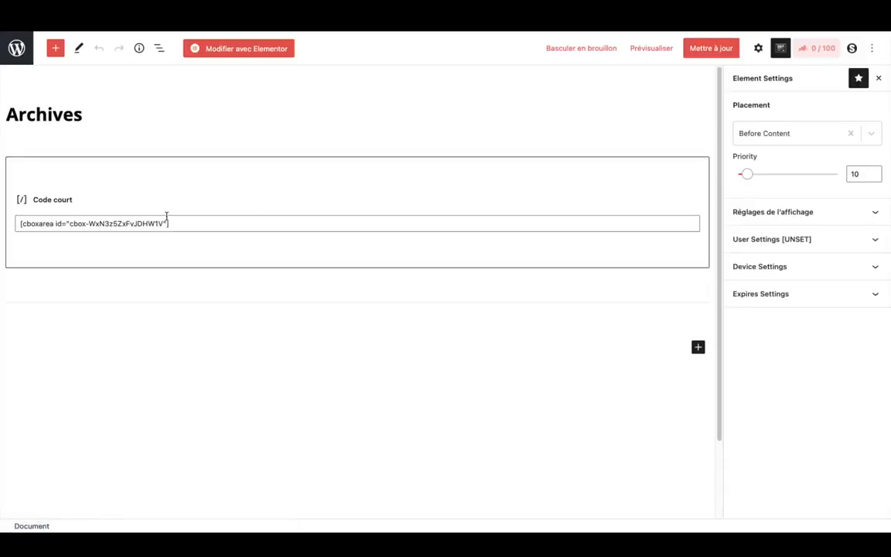
{"action": "left_click_drag", "start_coordinate": [190, 225], "coordinate": [19, 223]}
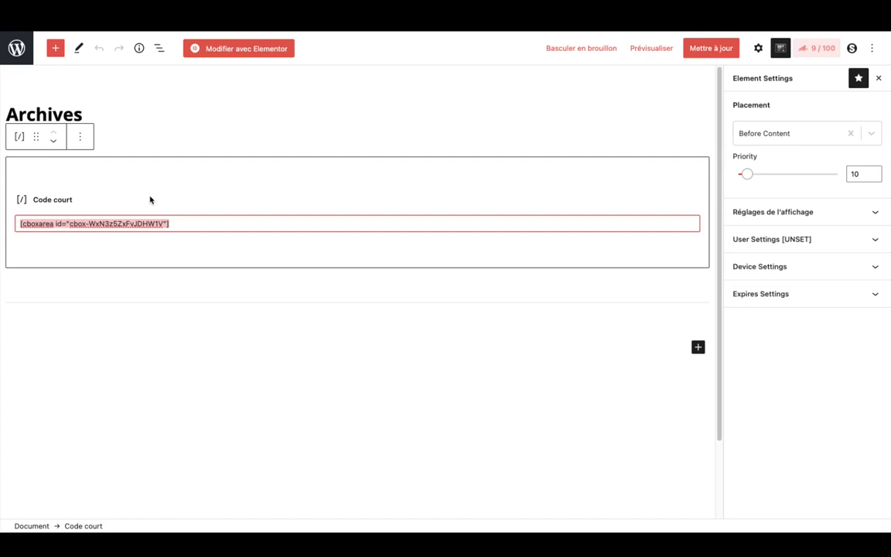
{"action": "left_click", "coordinate": [198, 220]}
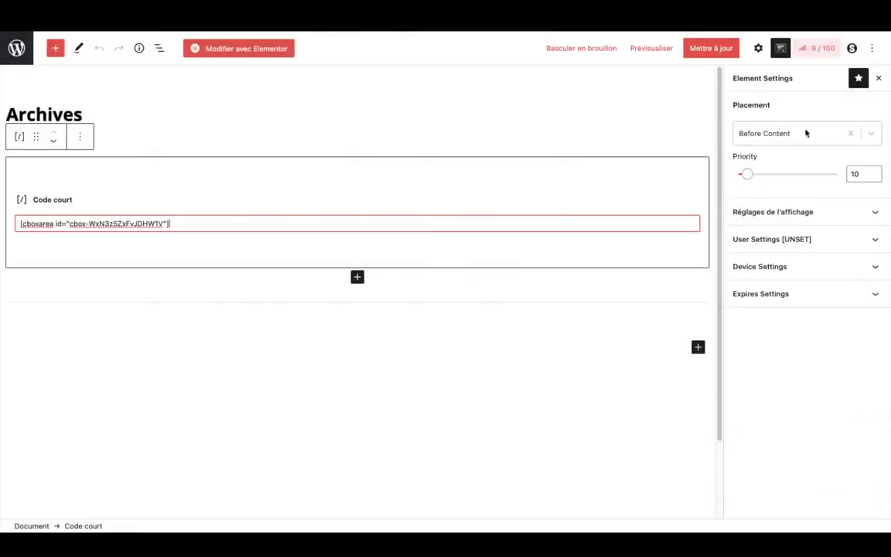
Open the Archives element's placement options and skim the whole list down to Custom Hook and back to the header group
{"action": "left_click", "coordinate": [805, 133]}
{"action": "scroll", "coordinate": [805, 197], "scroll_direction": "down", "scroll_amount": 5}
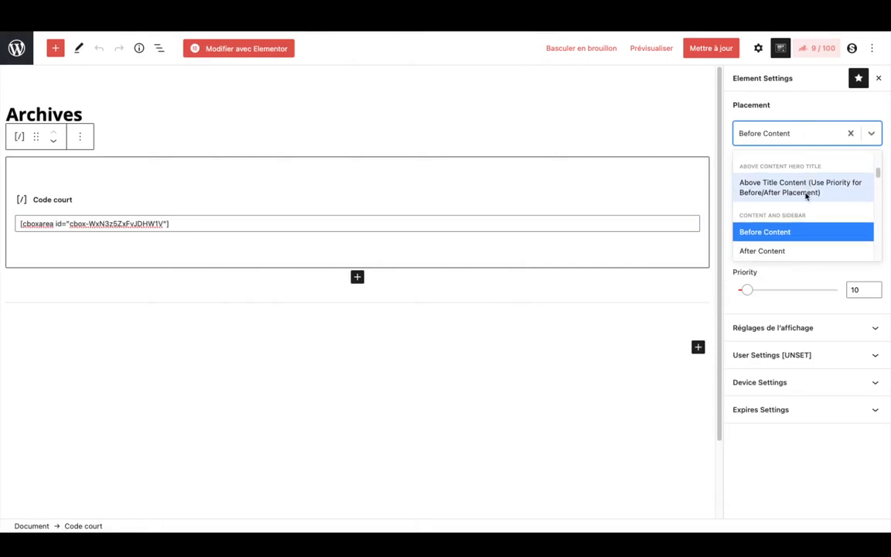
{"action": "scroll", "coordinate": [805, 198], "scroll_direction": "down", "scroll_amount": 10}
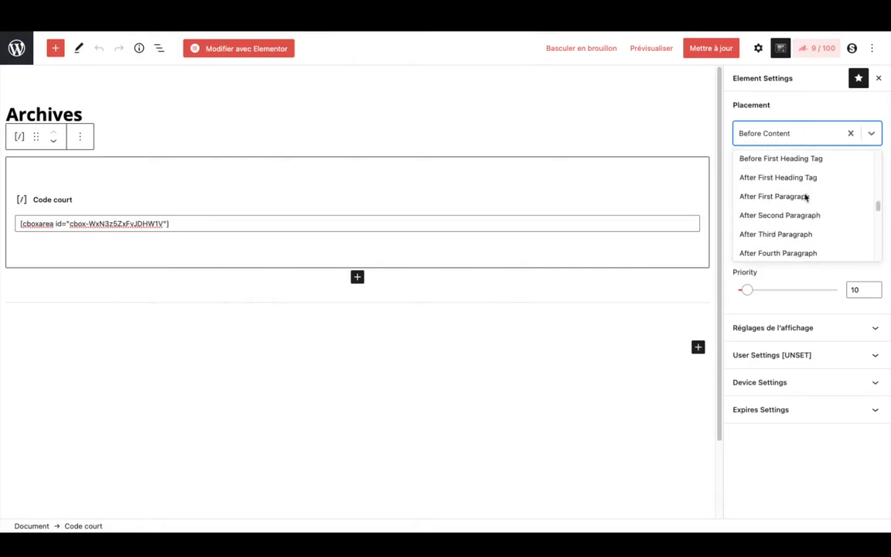
{"action": "scroll", "coordinate": [805, 198], "scroll_direction": "down", "scroll_amount": 3}
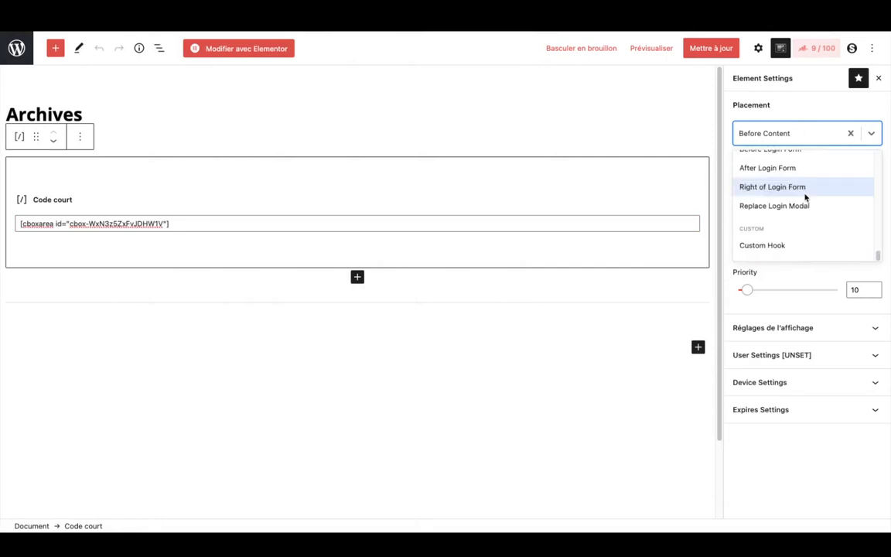
{"action": "scroll", "coordinate": [805, 201], "scroll_direction": "up", "scroll_amount": 10}
{"action": "scroll", "coordinate": [808, 205], "scroll_direction": "up", "scroll_amount": 10}
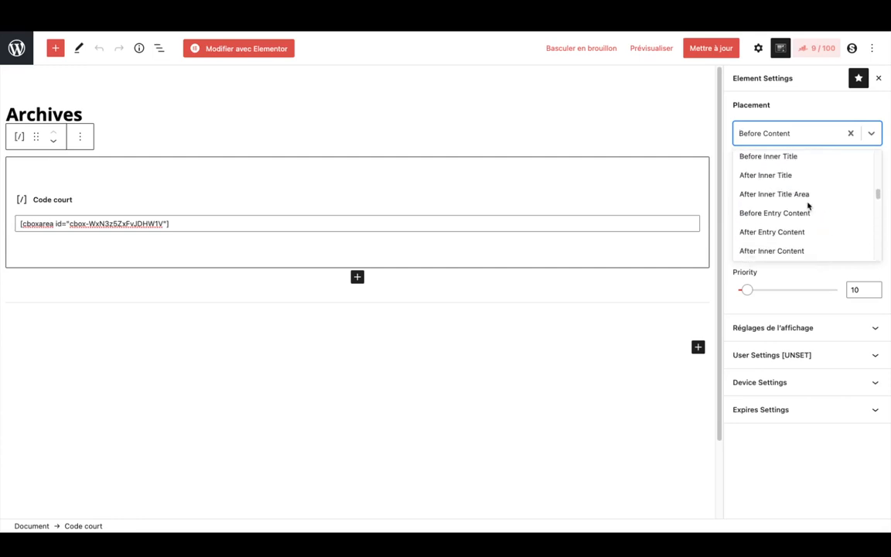
{"action": "scroll", "coordinate": [808, 206], "scroll_direction": "up", "scroll_amount": 2}
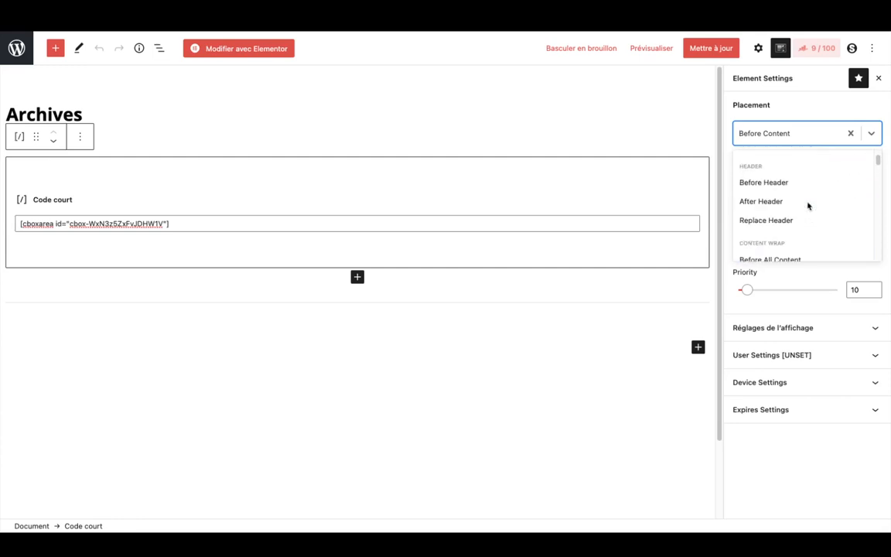
Examine the placement options for the body, header, content wrap, hero title, and content and sidebar groups
{"action": "scroll", "coordinate": [808, 206], "scroll_direction": "down", "scroll_amount": 3}
{"action": "scroll", "coordinate": [807, 209], "scroll_direction": "up", "scroll_amount": 4}
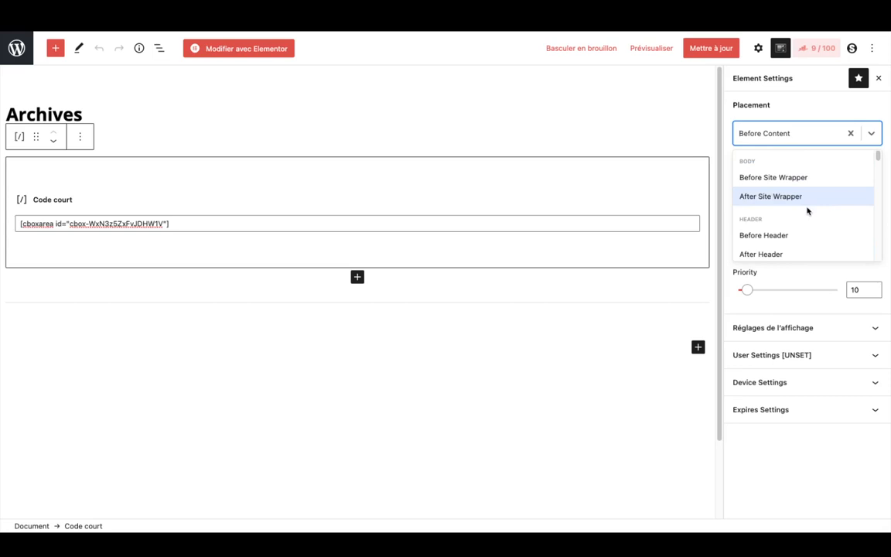
{"action": "scroll", "coordinate": [807, 211], "scroll_direction": "down", "scroll_amount": 3}
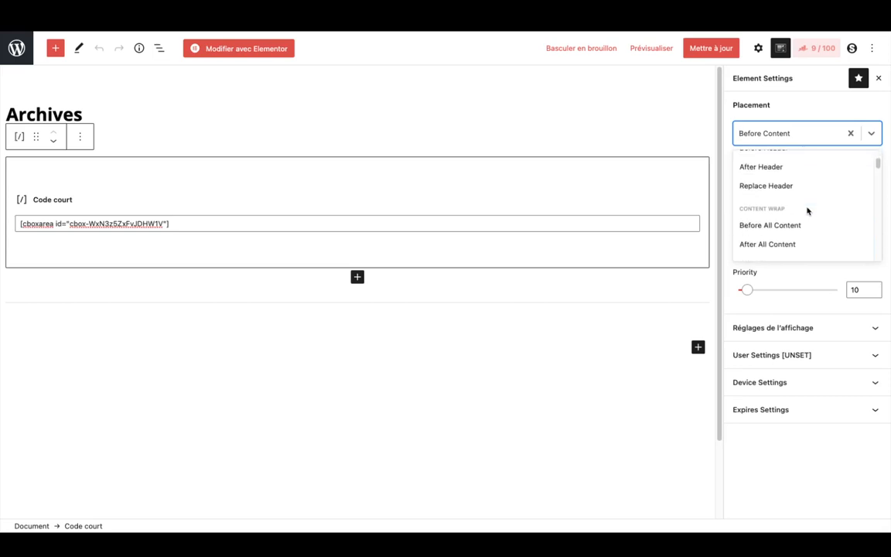
{"action": "scroll", "coordinate": [806, 210], "scroll_direction": "down", "scroll_amount": 4}
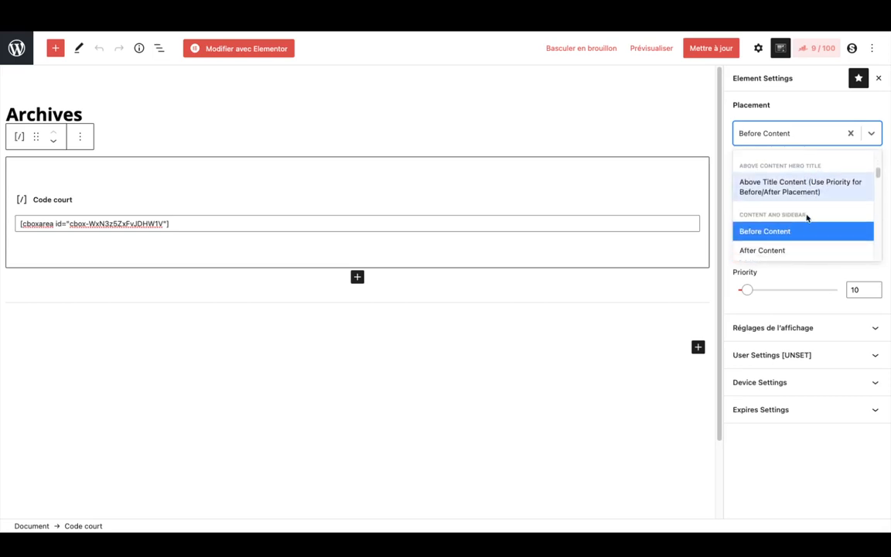
{"action": "scroll", "coordinate": [805, 219], "scroll_direction": "down", "scroll_amount": 1}
{"action": "scroll", "coordinate": [804, 228], "scroll_direction": "down", "scroll_amount": 1}
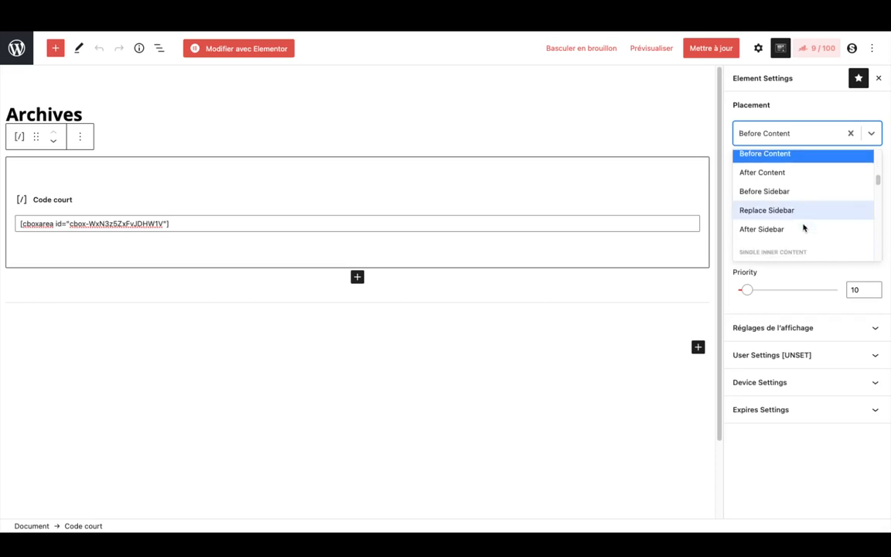
{"action": "scroll", "coordinate": [803, 229], "scroll_direction": "up", "scroll_amount": 4}
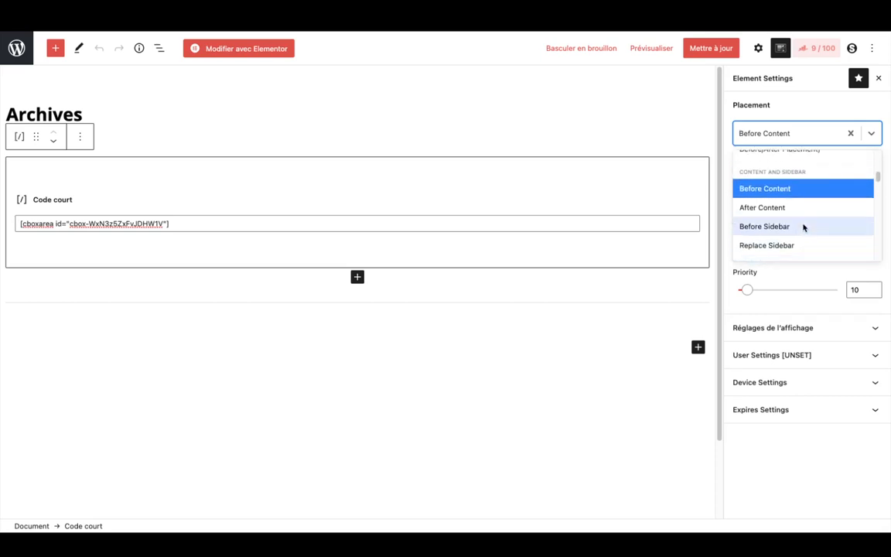
Examine the single inner content and inside-the-content placements, including headings and paragraphs, and close the list keeping Before Content
{"action": "scroll", "coordinate": [803, 226], "scroll_direction": "down", "scroll_amount": 4}
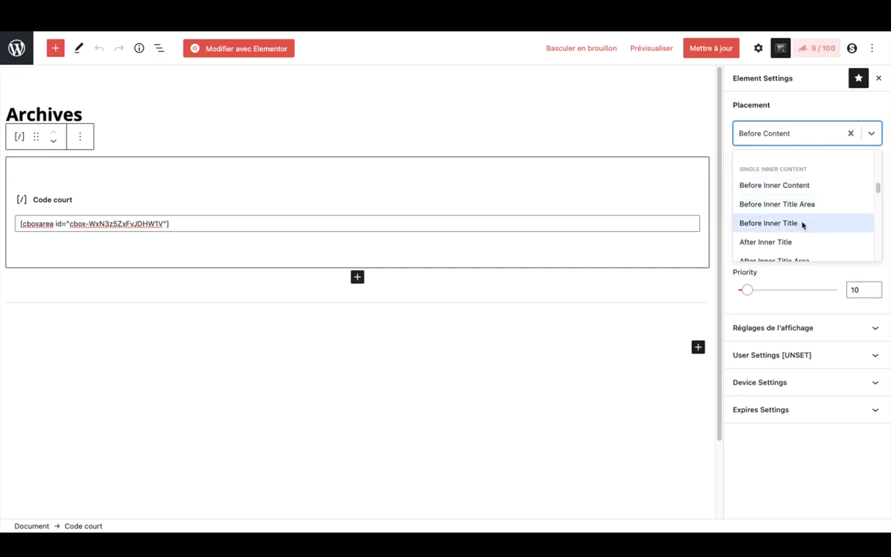
{"action": "scroll", "coordinate": [801, 224], "scroll_direction": "down", "scroll_amount": 3}
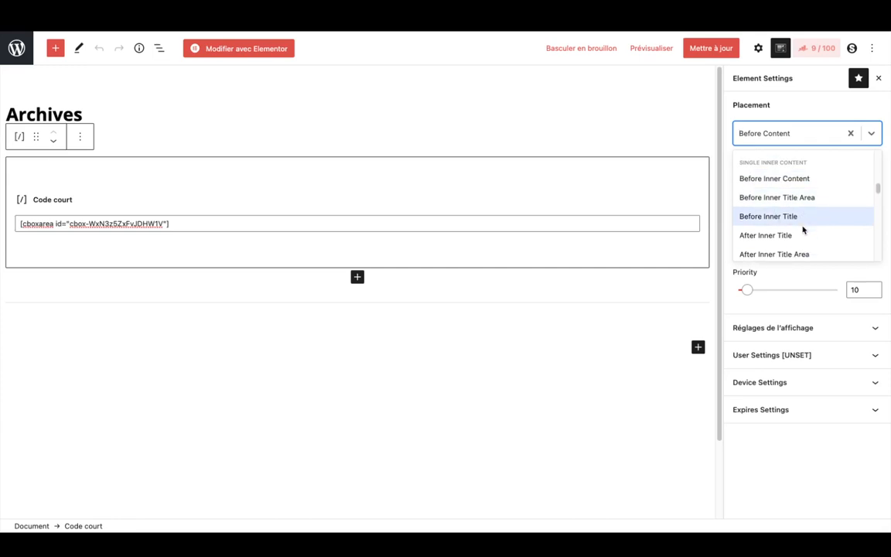
{"action": "scroll", "coordinate": [804, 230], "scroll_direction": "down", "scroll_amount": 1}
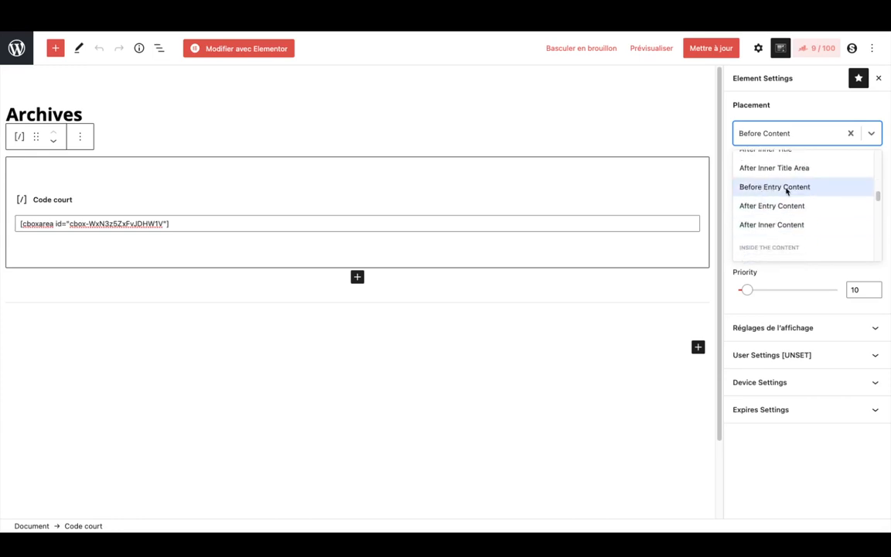
{"action": "scroll", "coordinate": [785, 197], "scroll_direction": "down", "scroll_amount": 4}
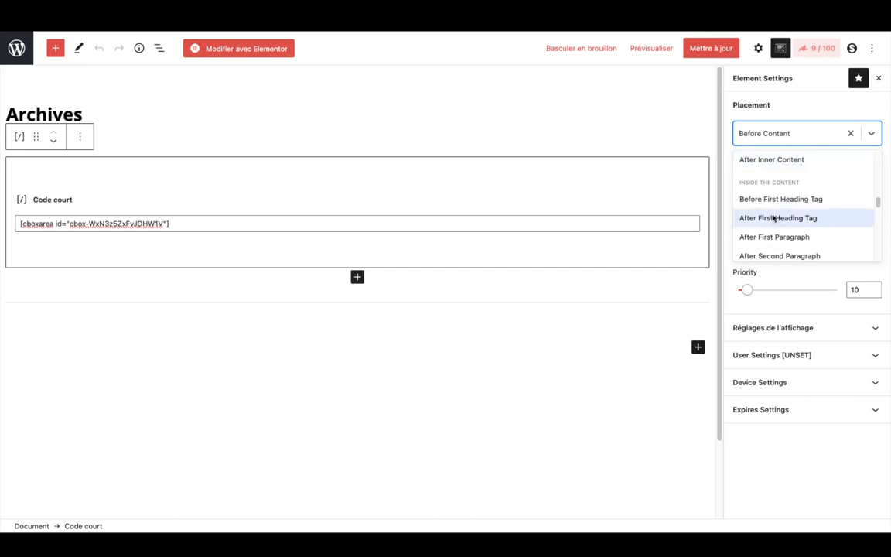
{"action": "scroll", "coordinate": [773, 218], "scroll_direction": "down", "scroll_amount": 1}
{"action": "scroll", "coordinate": [784, 187], "scroll_direction": "down", "scroll_amount": 1}
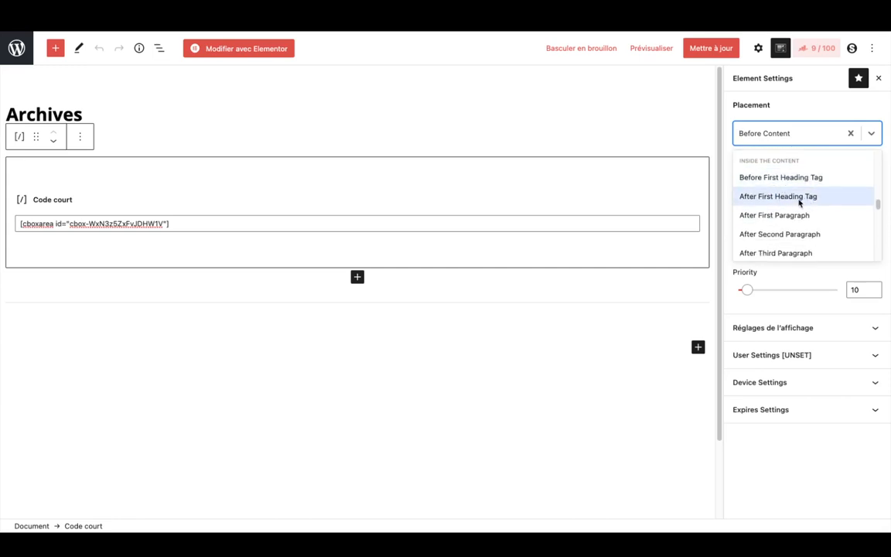
{"action": "scroll", "coordinate": [793, 219], "scroll_direction": "down", "scroll_amount": 2}
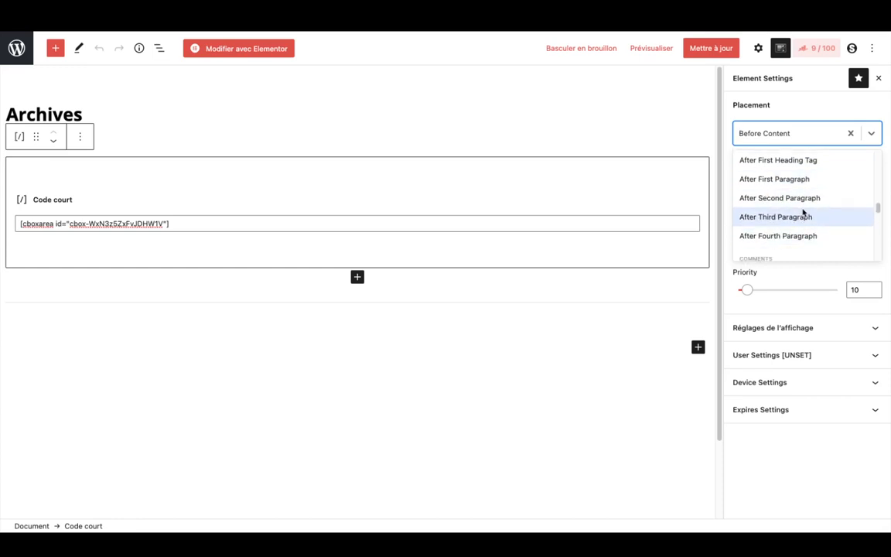
{"action": "scroll", "coordinate": [802, 213], "scroll_direction": "up", "scroll_amount": 3}
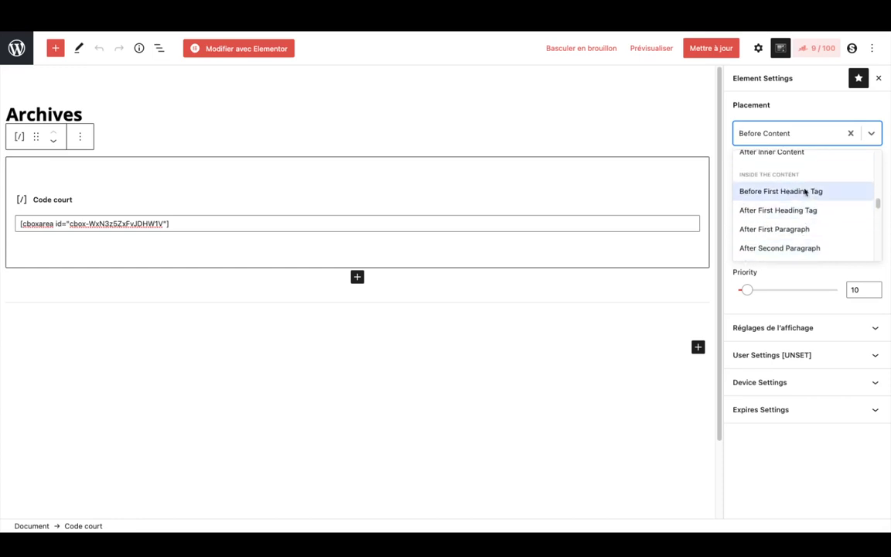
{"action": "left_click", "coordinate": [791, 121]}
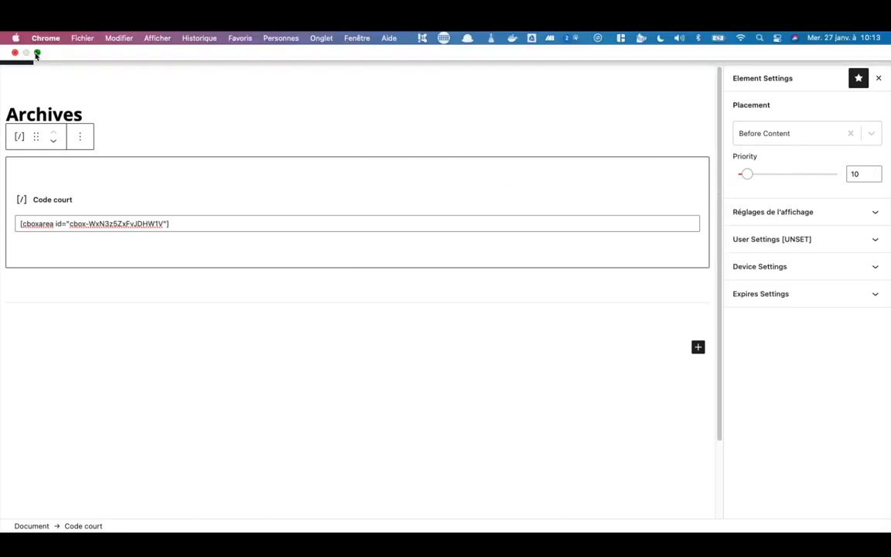
Leave full screen, open the WPmarket site in a separate tab, and go to its Créer mon site WordPress blog category page
{"action": "left_click", "coordinate": [36, 54]}
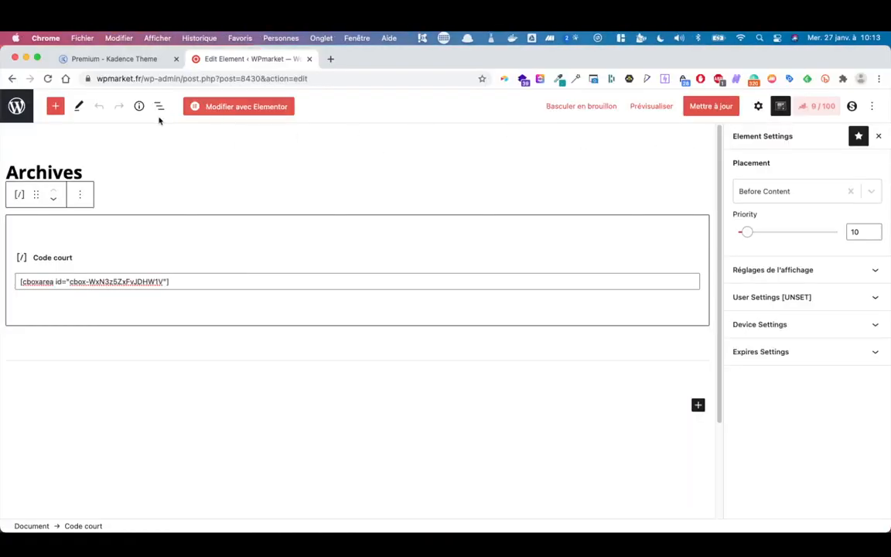
{"action": "left_click", "coordinate": [16, 106], "text": "super"}
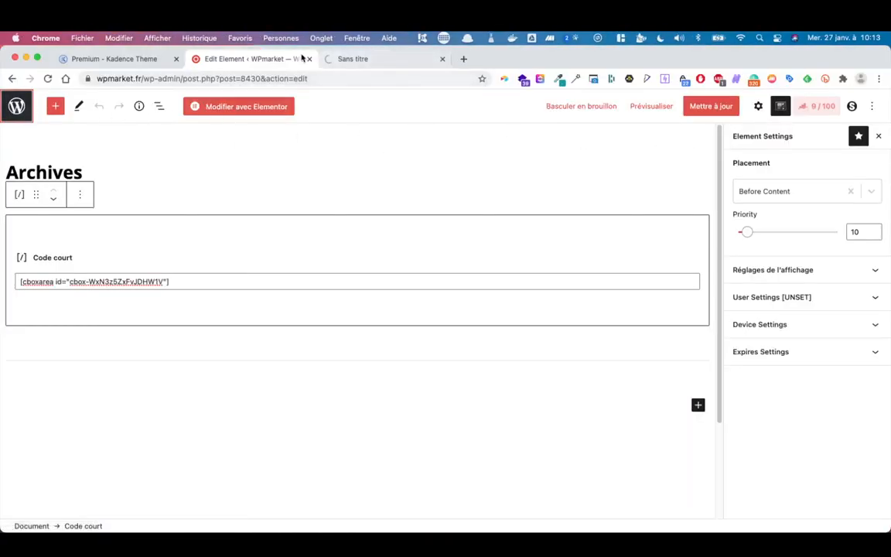
{"action": "left_click", "coordinate": [370, 61]}
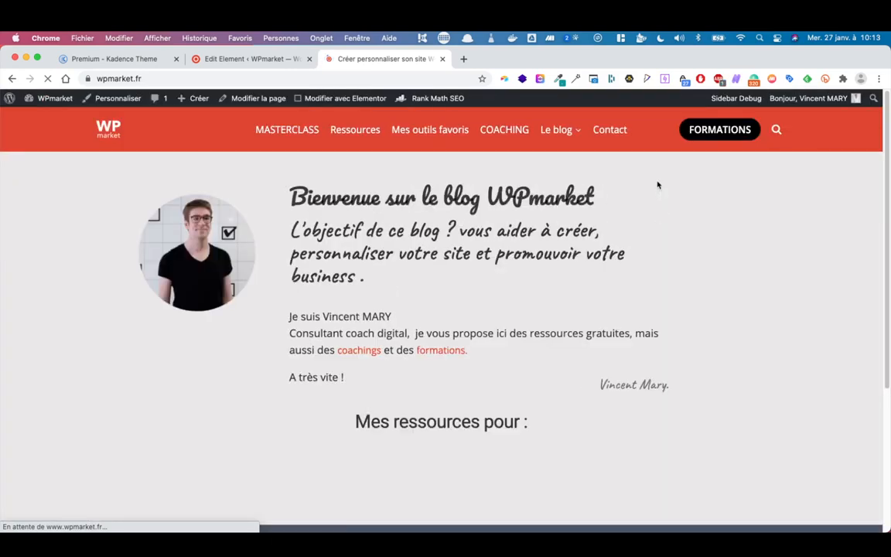
{"action": "mouse_move", "coordinate": [590, 137]}
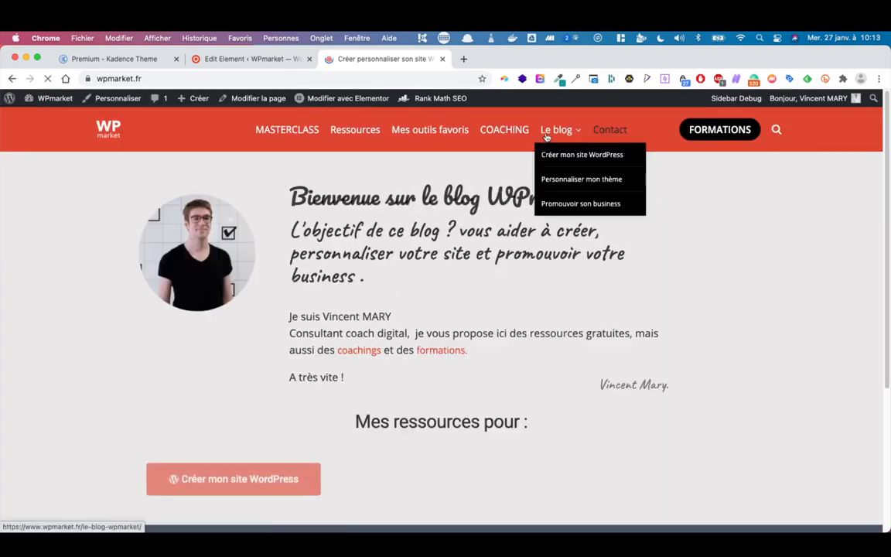
{"action": "left_click", "coordinate": [568, 155]}
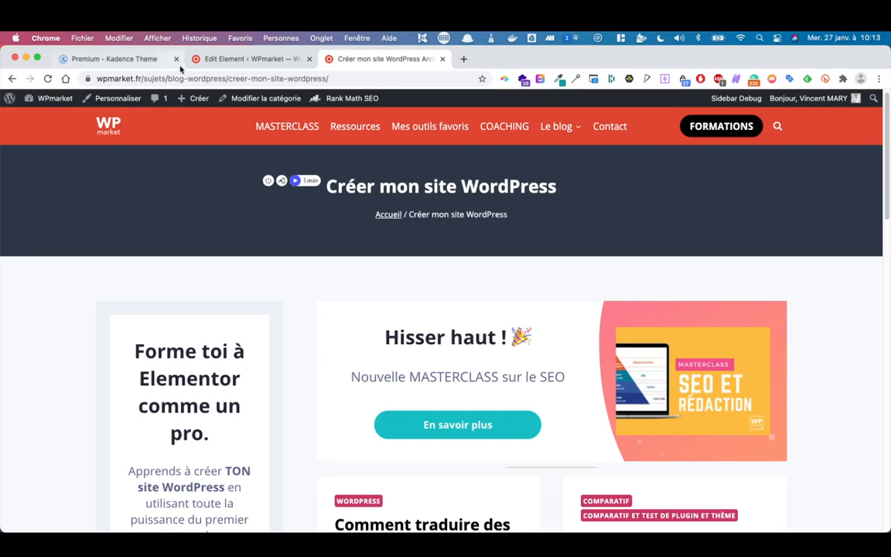
Set the Archives element's placement to Replace Header and update the element
{"action": "left_click", "coordinate": [249, 59]}
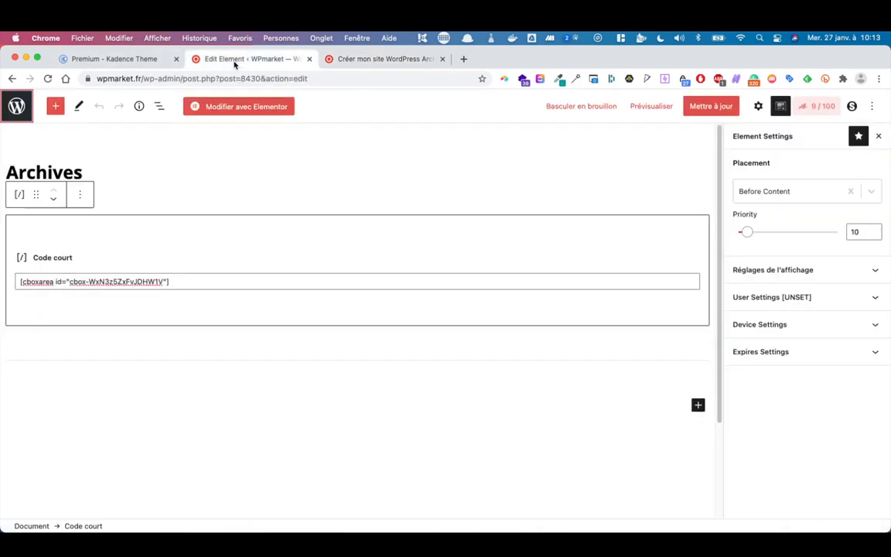
{"action": "left_click", "coordinate": [809, 193]}
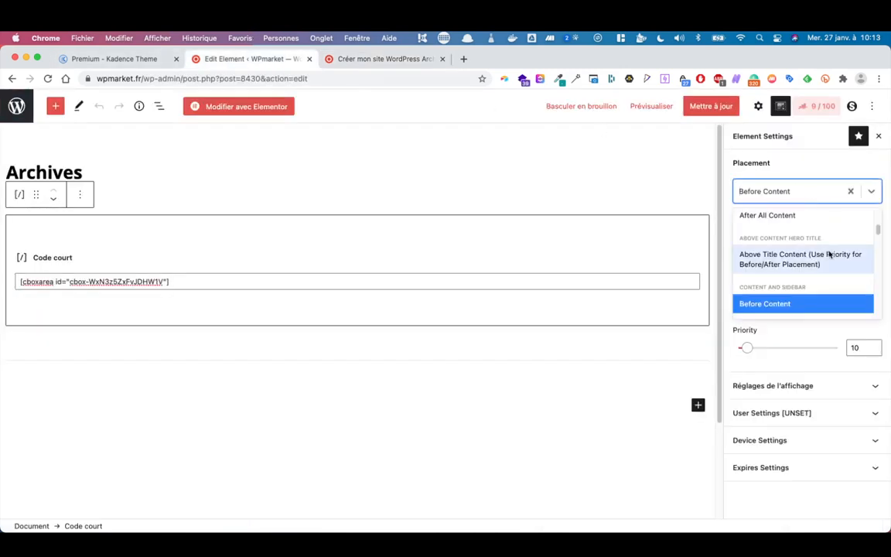
{"action": "scroll", "coordinate": [829, 255], "scroll_direction": "up", "scroll_amount": 5}
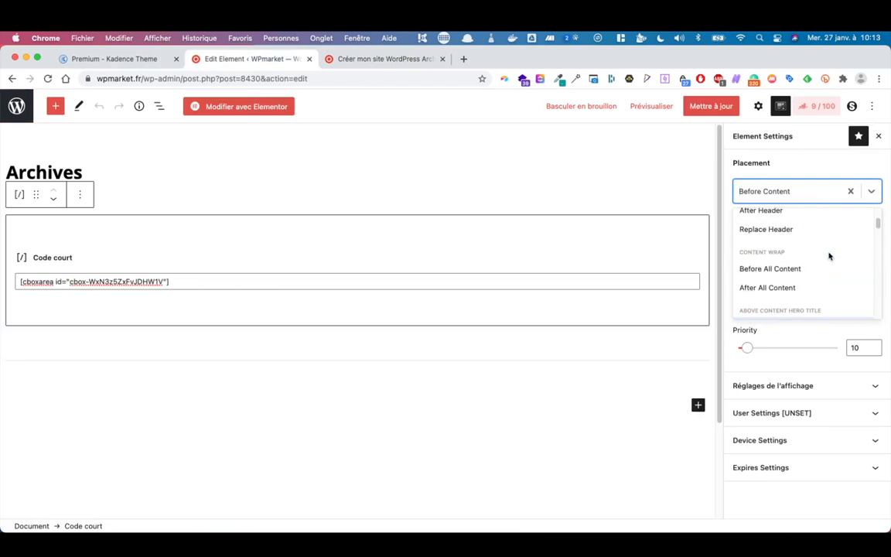
{"action": "scroll", "coordinate": [828, 256], "scroll_direction": "up", "scroll_amount": 2}
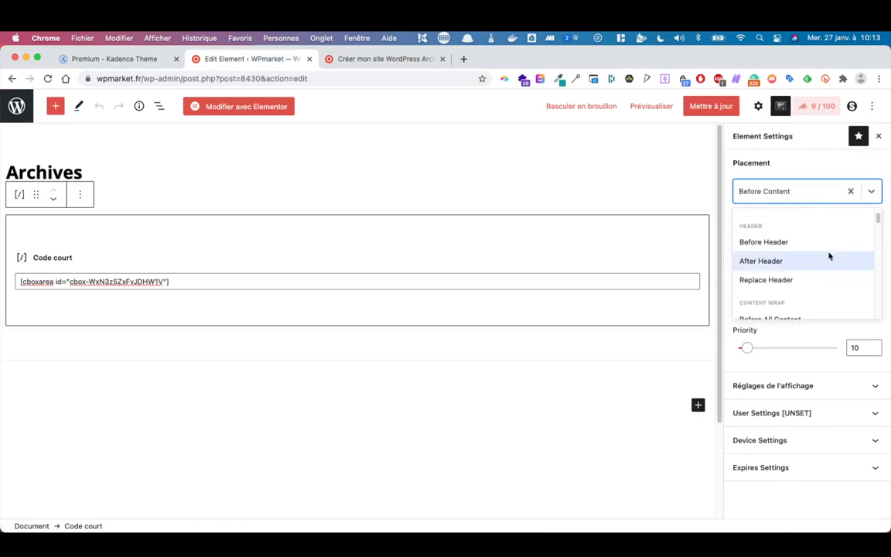
{"action": "scroll", "coordinate": [820, 257], "scroll_direction": "up", "scroll_amount": 3}
{"action": "scroll", "coordinate": [807, 262], "scroll_direction": "down", "scroll_amount": 3}
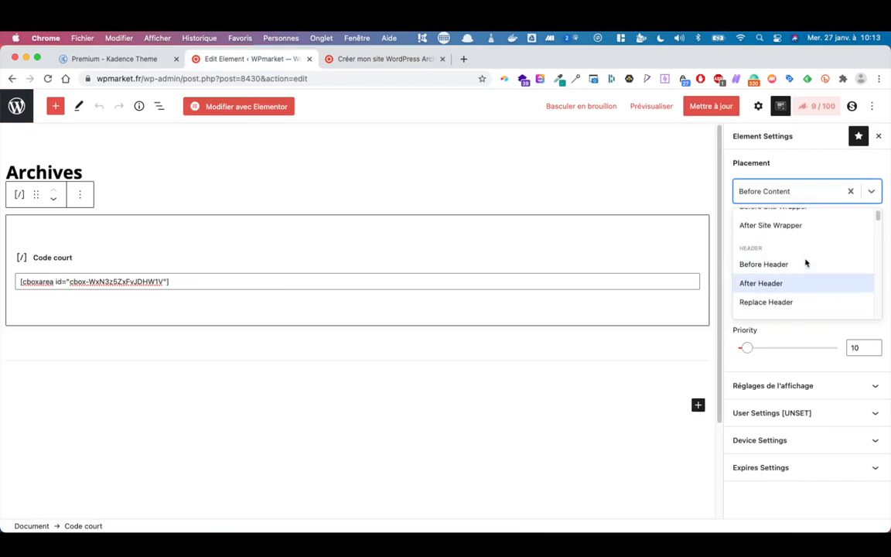
{"action": "scroll", "coordinate": [805, 263], "scroll_direction": "down", "scroll_amount": 1}
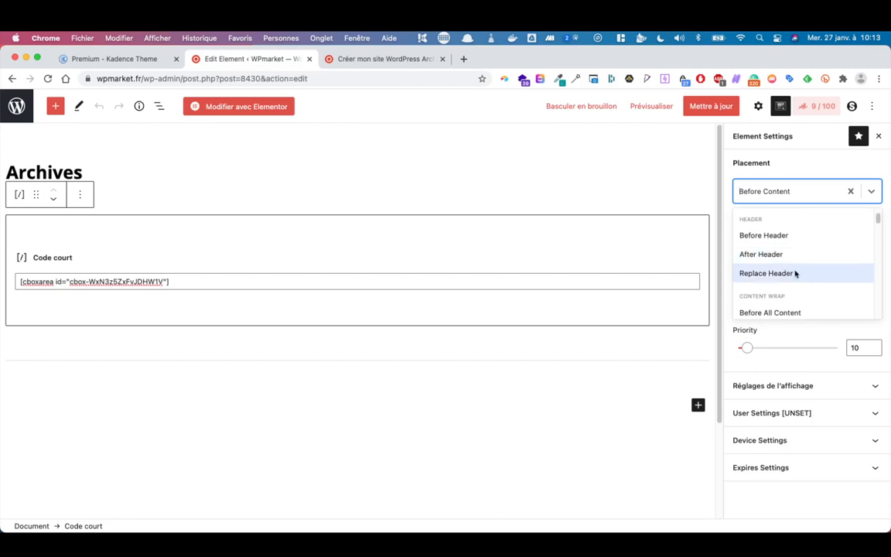
{"action": "left_click", "coordinate": [797, 274]}
{"action": "left_click", "coordinate": [702, 106]}
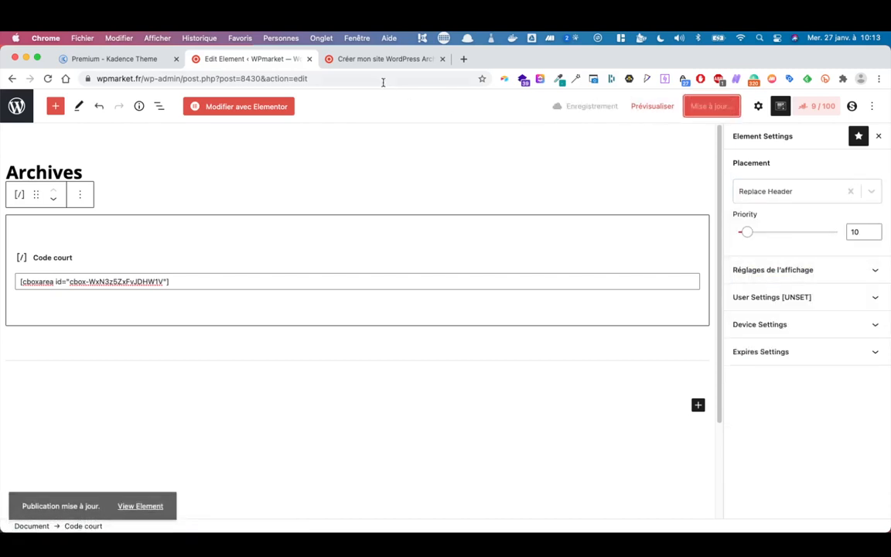
Reload the Créer mon site WordPress category page to check the banner in place of the header
{"action": "left_click", "coordinate": [374, 60]}
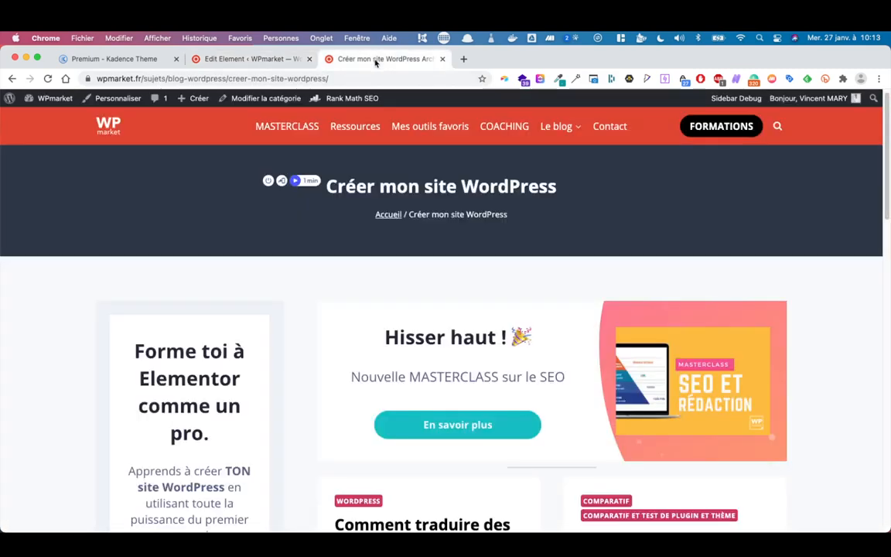
{"action": "left_click", "coordinate": [47, 78]}
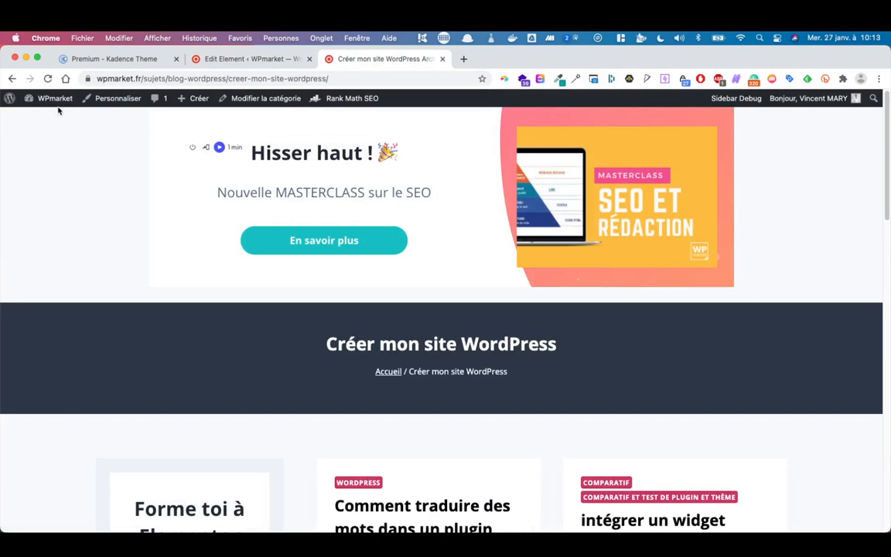
{"action": "key", "text": "super+Tab"}
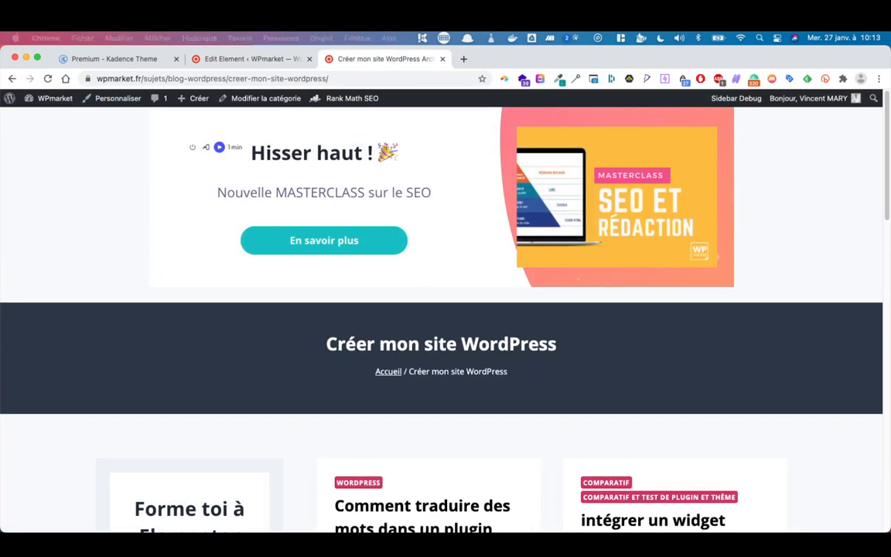
Set the Archives element's placement to After Header, update it, and reload the category page to check the banner
{"action": "left_click", "coordinate": [254, 62]}
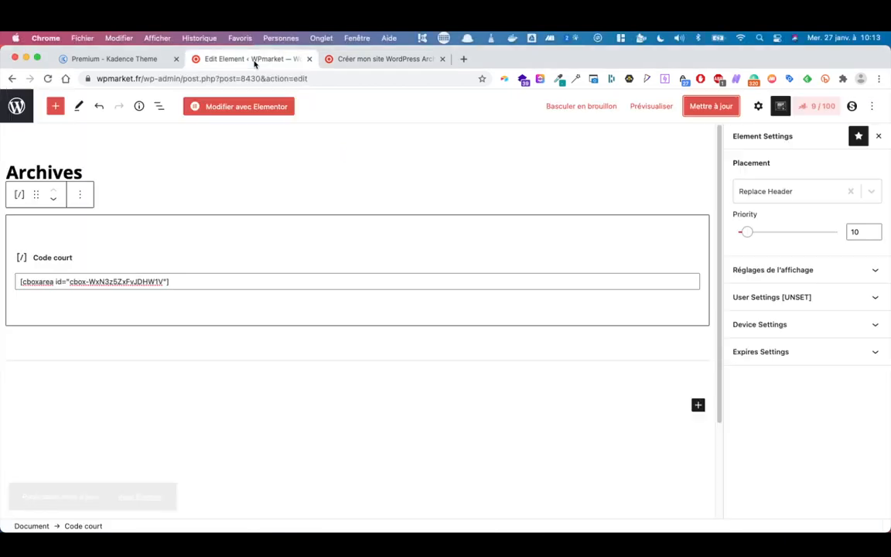
{"action": "left_click", "coordinate": [782, 190]}
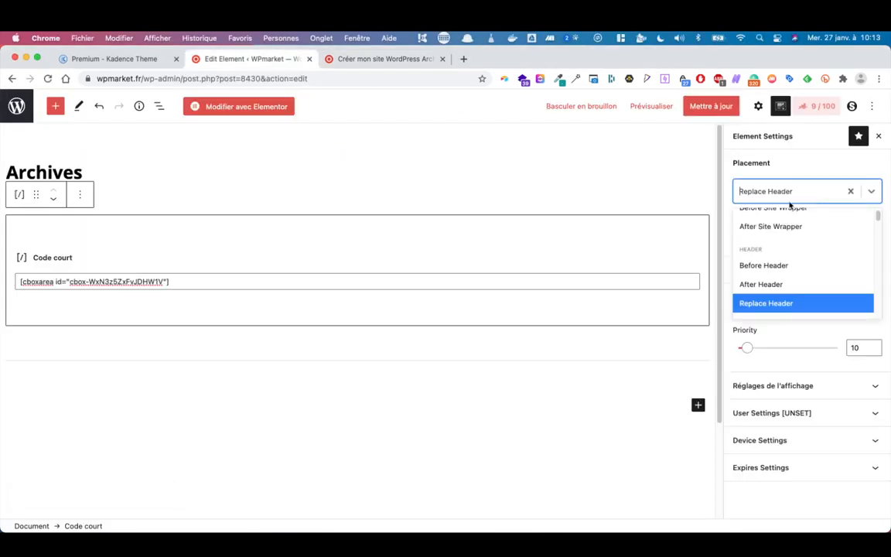
{"action": "scroll", "coordinate": [793, 256], "scroll_direction": "down", "scroll_amount": 1}
{"action": "left_click", "coordinate": [789, 270]}
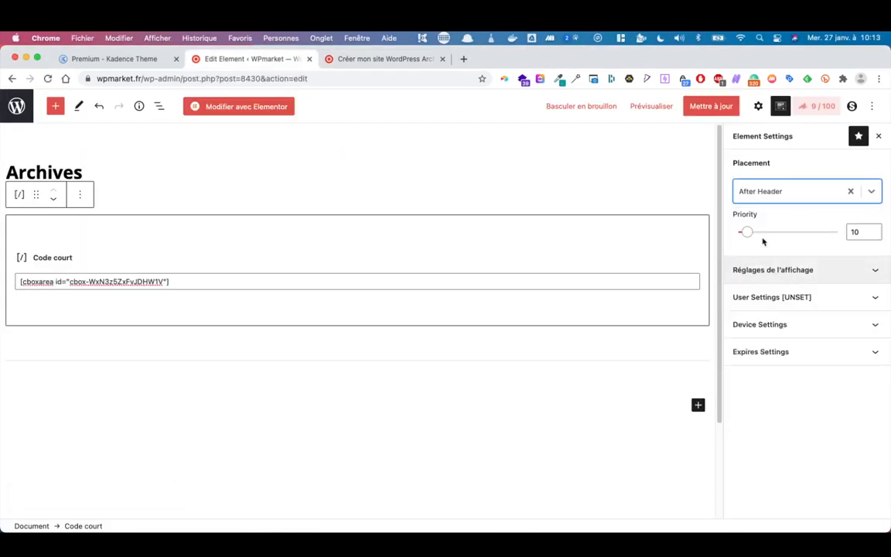
{"action": "left_click", "coordinate": [710, 106]}
{"action": "left_click", "coordinate": [393, 58]}
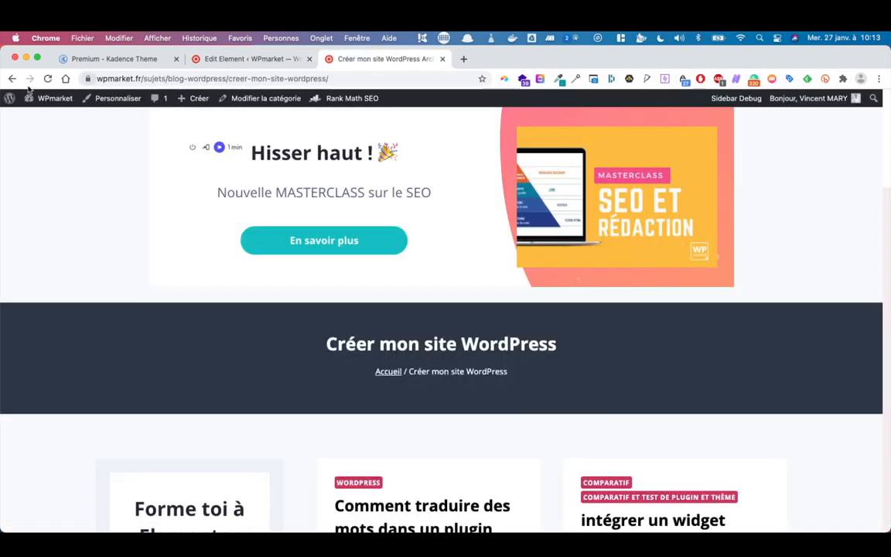
{"action": "left_click", "coordinate": [47, 79]}
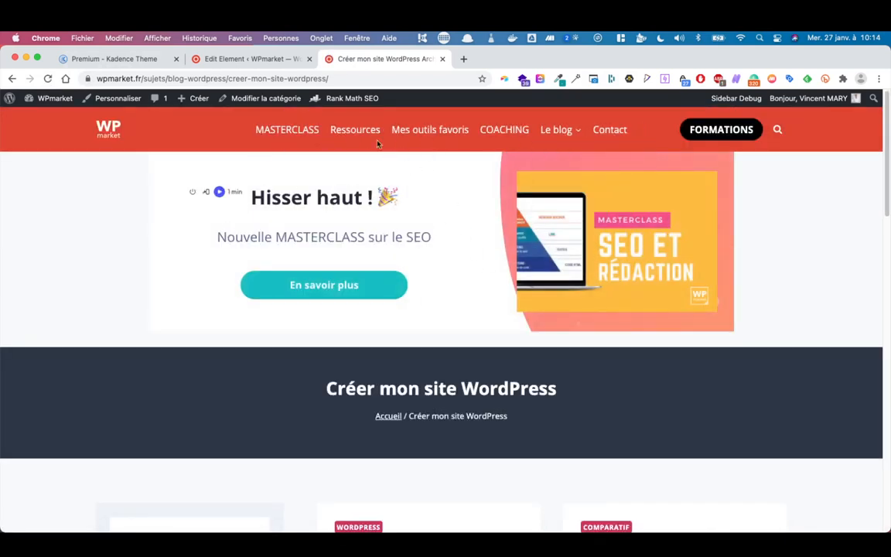
Set the Archives element's placement to Before All Content, update it, and reload the category page to check the banner
{"action": "left_click", "coordinate": [252, 59]}
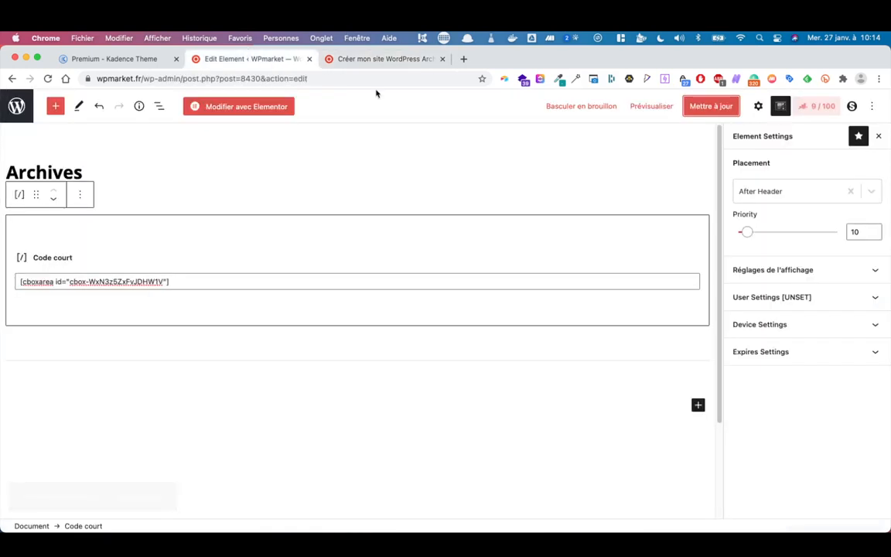
{"action": "left_click", "coordinate": [798, 199]}
{"action": "scroll", "coordinate": [811, 292], "scroll_direction": "down", "scroll_amount": 3}
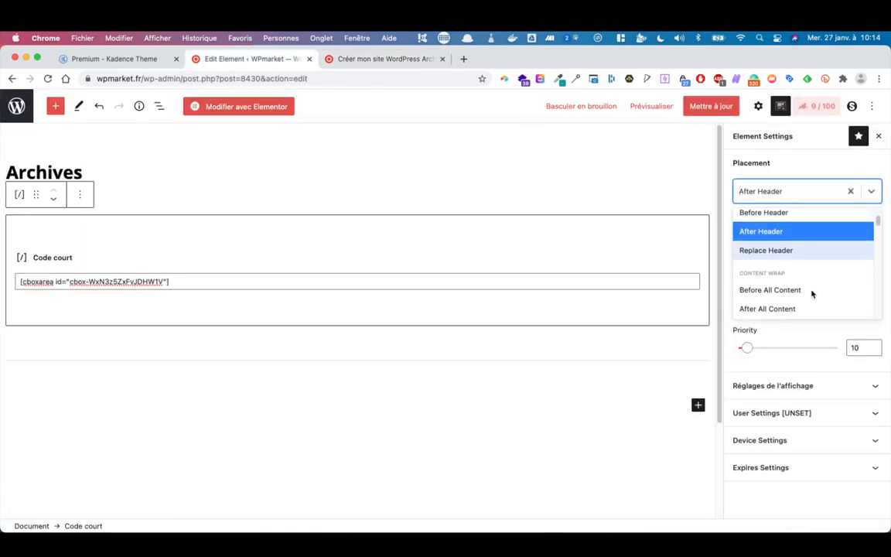
{"action": "scroll", "coordinate": [811, 293], "scroll_direction": "down", "scroll_amount": 2}
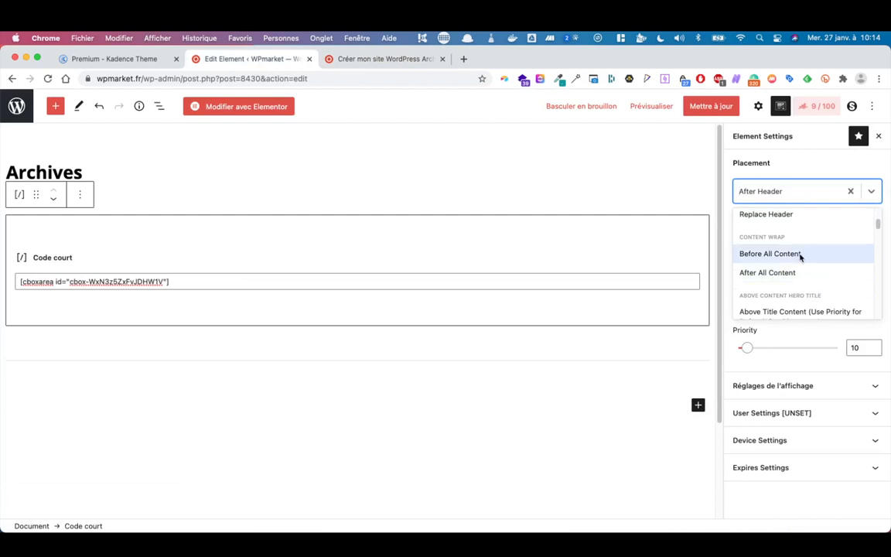
{"action": "left_click", "coordinate": [800, 255]}
{"action": "left_click", "coordinate": [710, 106]}
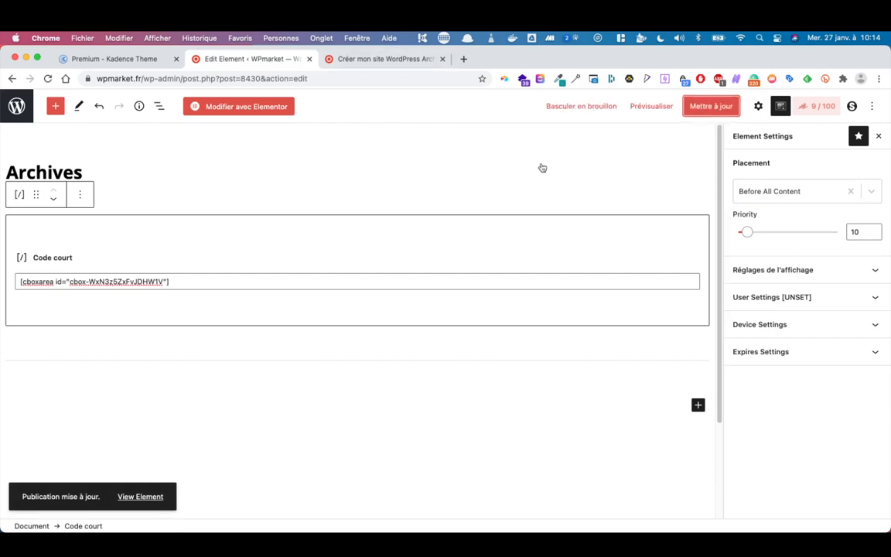
{"action": "left_click", "coordinate": [378, 58]}
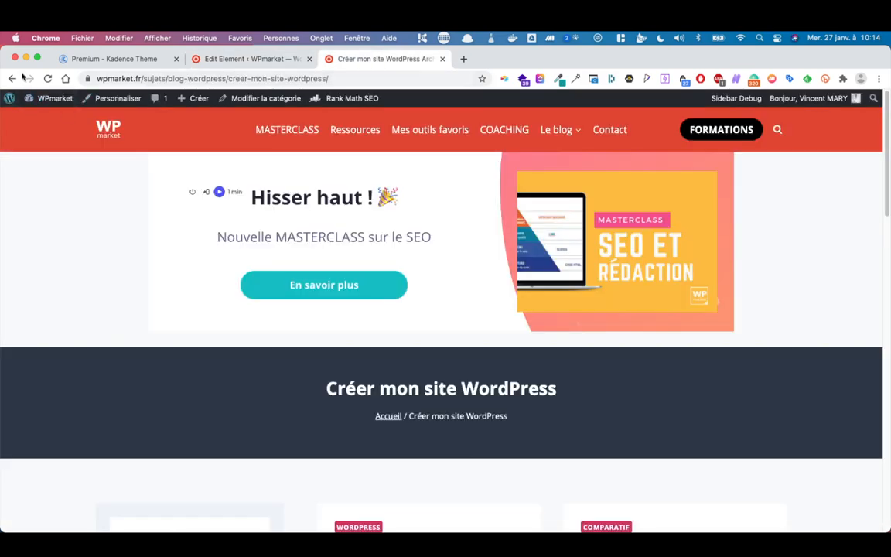
{"action": "left_click", "coordinate": [48, 79]}
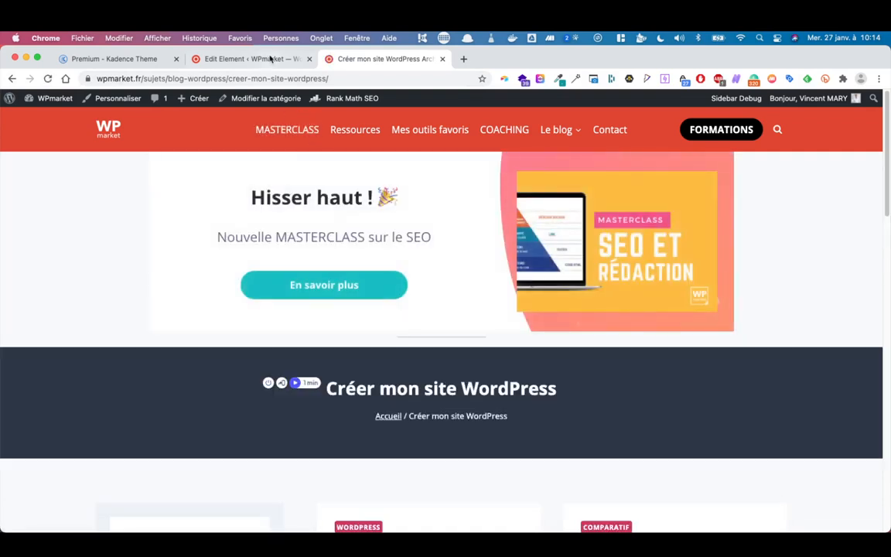
Set the Archives element's placement to Above Title Content, update it, and reload the category page to check the banner
{"action": "left_click", "coordinate": [246, 57]}
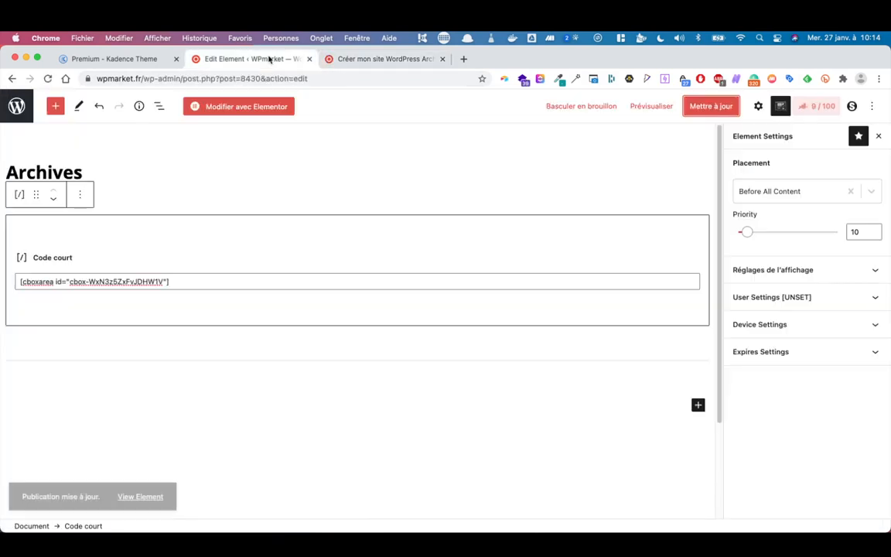
{"action": "left_click", "coordinate": [810, 191]}
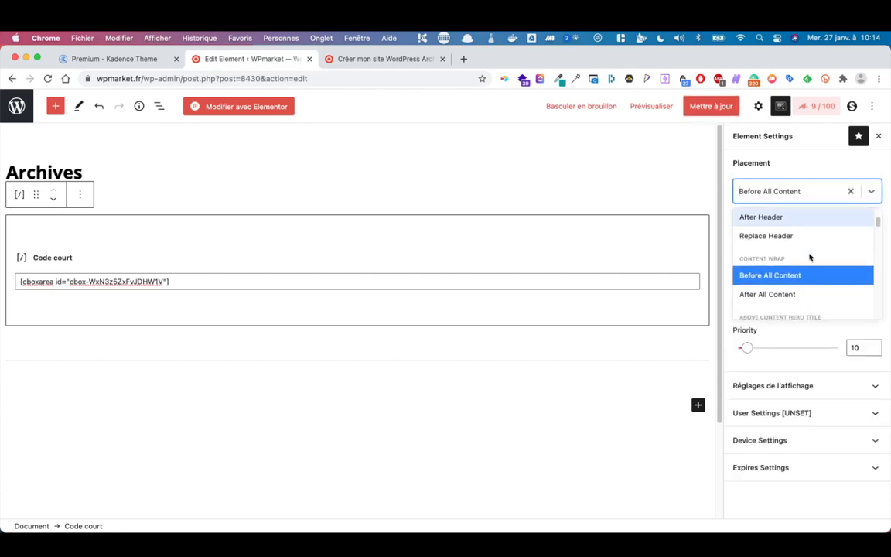
{"action": "scroll", "coordinate": [810, 257], "scroll_direction": "down", "scroll_amount": 3}
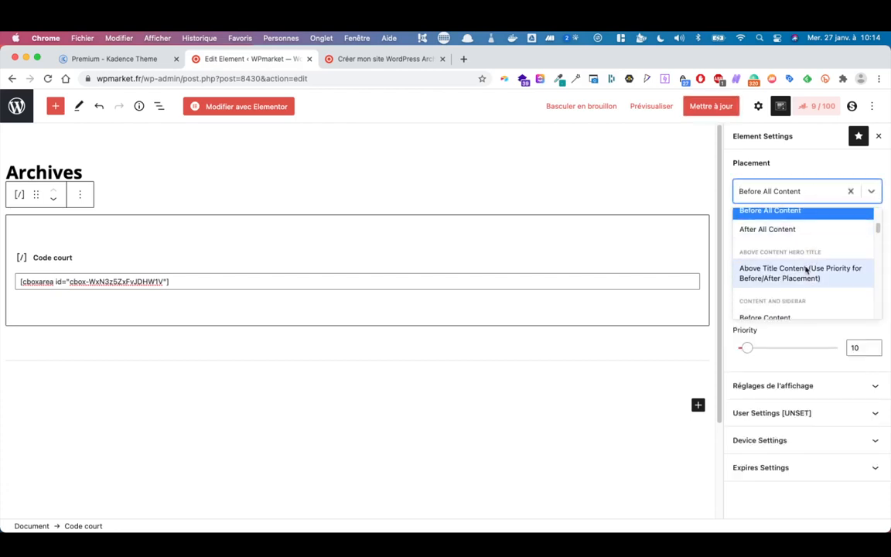
{"action": "left_click", "coordinate": [772, 276]}
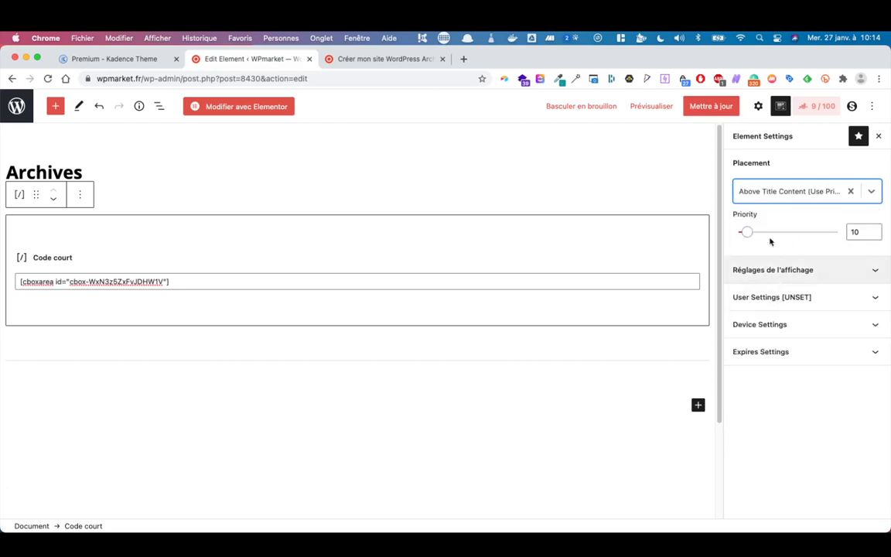
{"action": "left_click", "coordinate": [720, 105]}
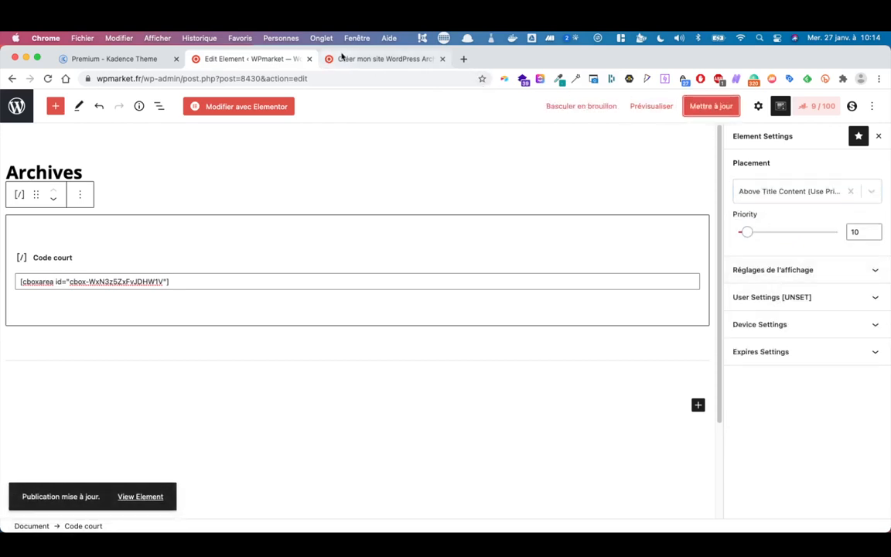
{"action": "left_click", "coordinate": [340, 60]}
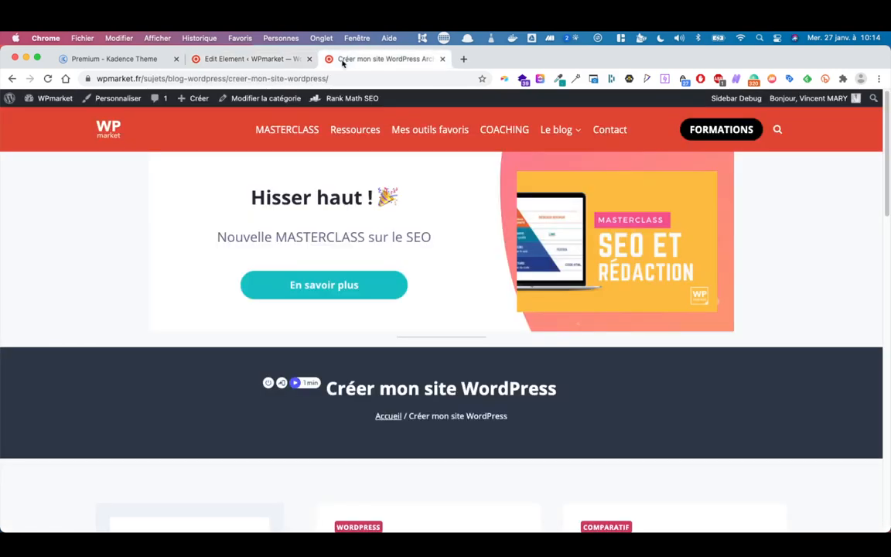
{"action": "left_click", "coordinate": [48, 78]}
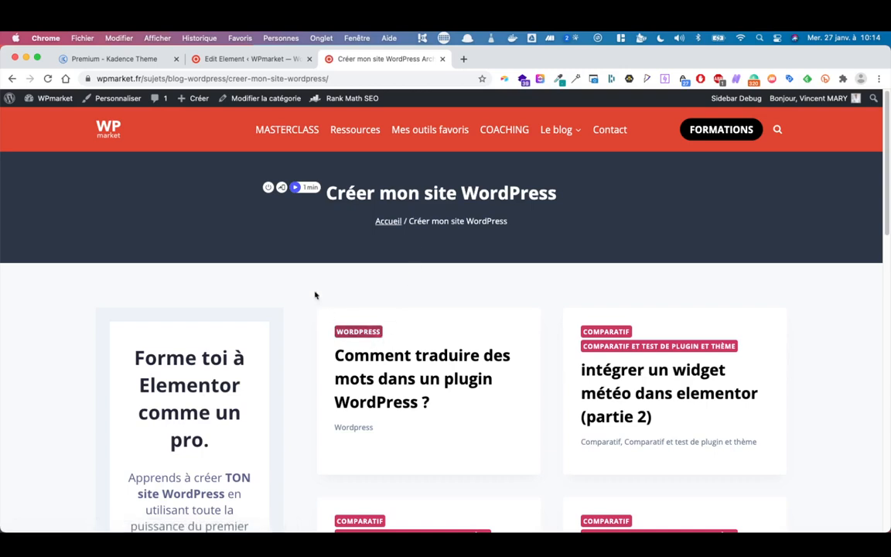
Set the Archives element's placement back to Before All Content, update it, and reload the category page to check the banner
{"action": "left_click", "coordinate": [250, 60]}
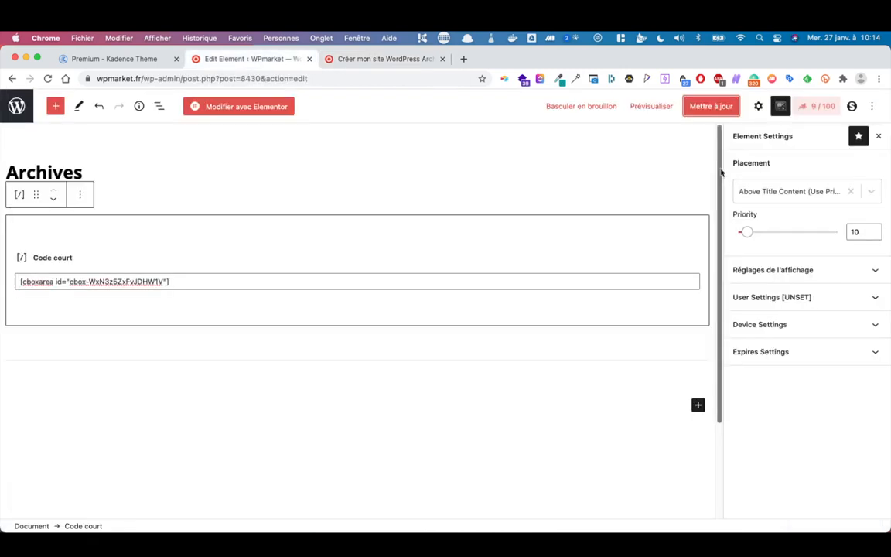
{"action": "left_click", "coordinate": [806, 191]}
{"action": "scroll", "coordinate": [829, 286], "scroll_direction": "down", "scroll_amount": 2}
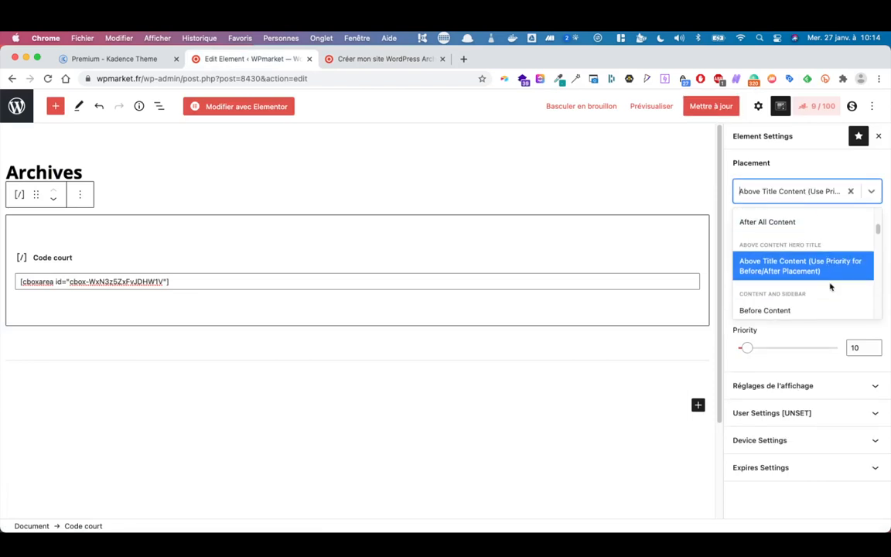
{"action": "scroll", "coordinate": [830, 287], "scroll_direction": "down", "scroll_amount": 5}
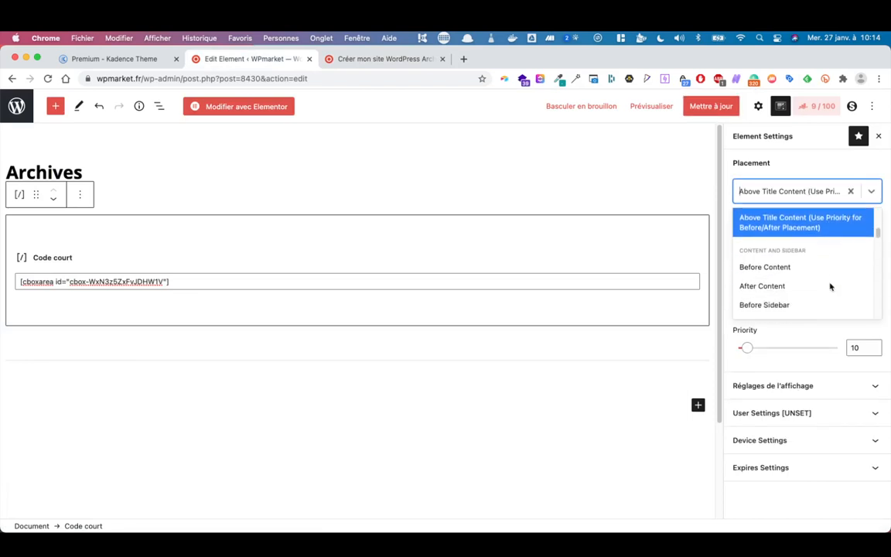
{"action": "scroll", "coordinate": [829, 286], "scroll_direction": "up", "scroll_amount": 5}
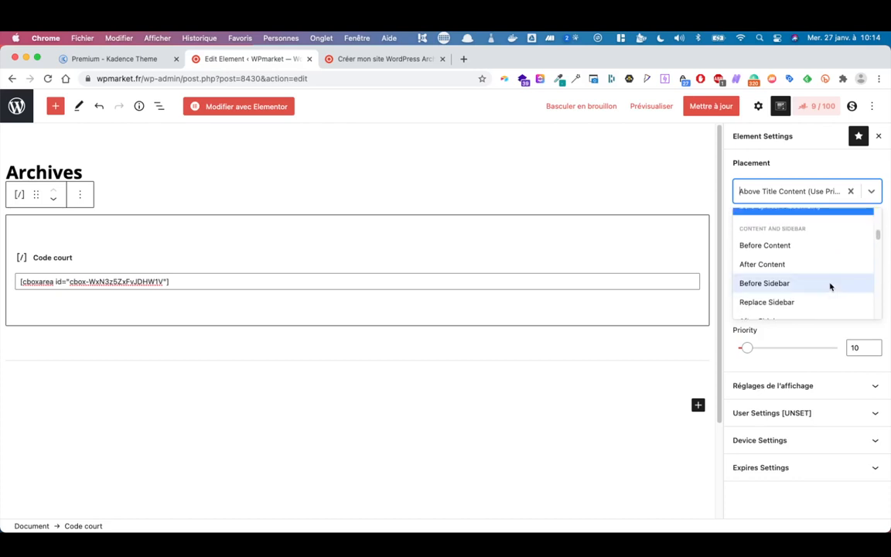
{"action": "scroll", "coordinate": [830, 287], "scroll_direction": "up", "scroll_amount": 10}
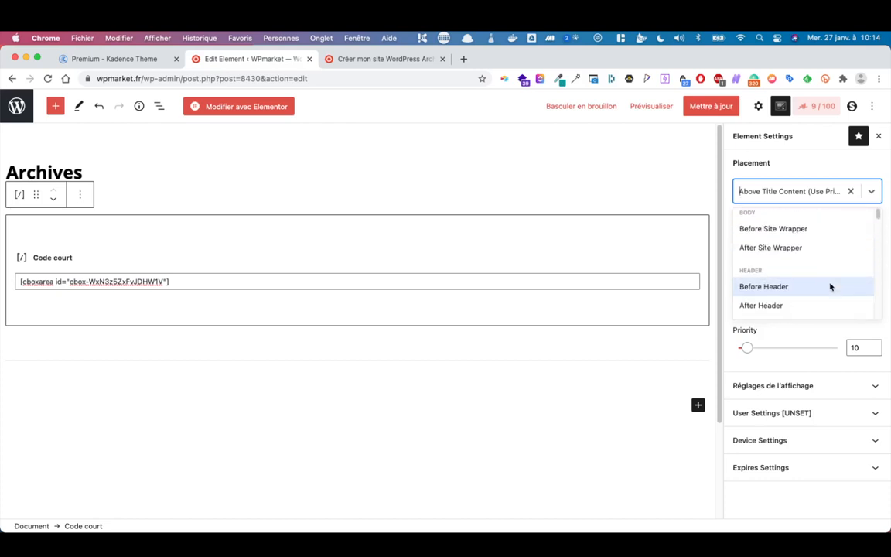
{"action": "scroll", "coordinate": [831, 286], "scroll_direction": "down", "scroll_amount": 5}
{"action": "left_click", "coordinate": [812, 286]}
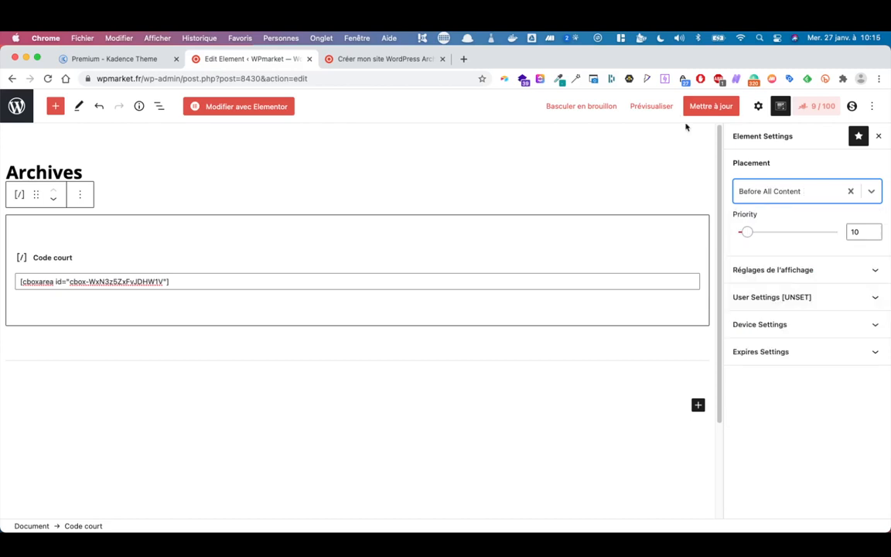
{"action": "left_click", "coordinate": [705, 109]}
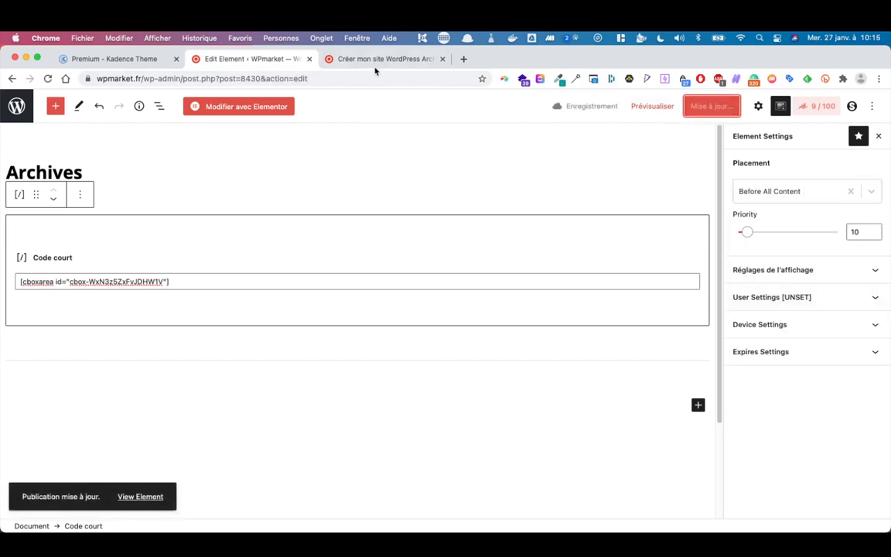
{"action": "left_click", "coordinate": [382, 58]}
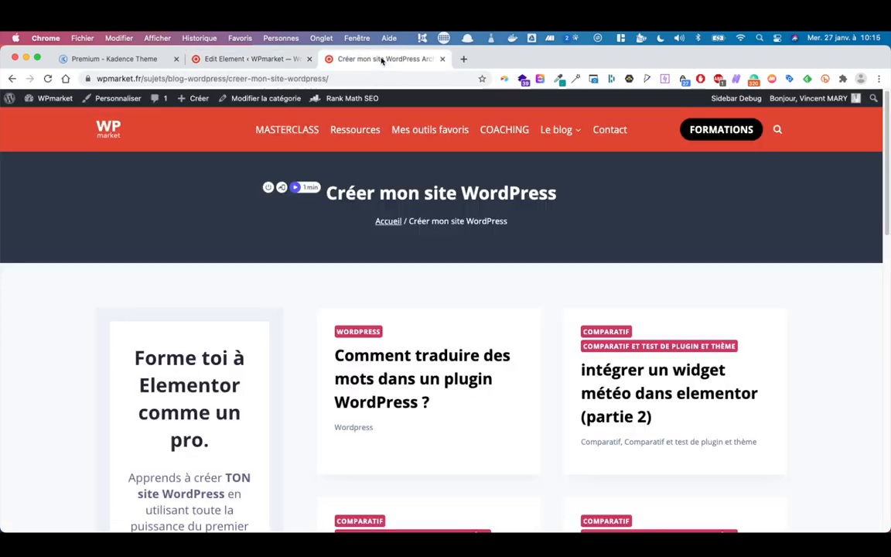
{"action": "left_click", "coordinate": [47, 78]}
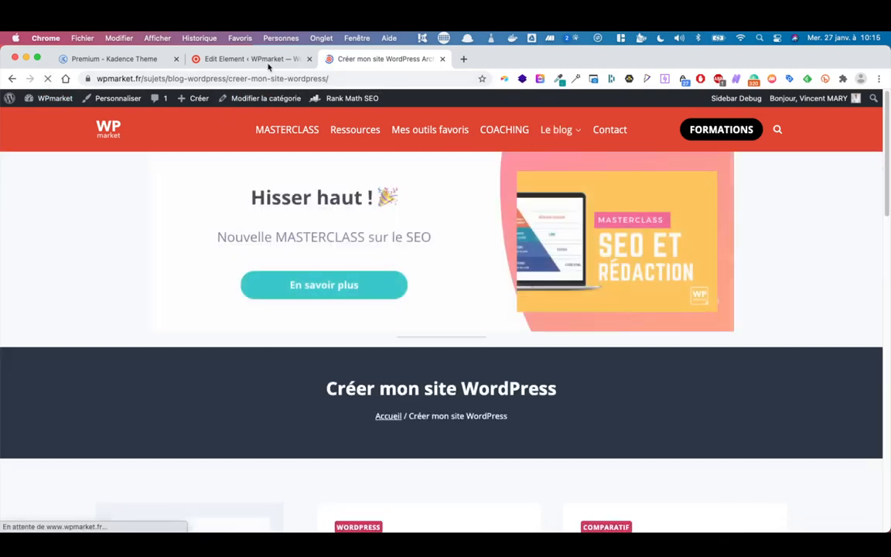
Set the Archives element's priority to 65, update it, and reload the category page to check the banner's position
{"action": "left_click", "coordinate": [267, 58]}
{"action": "left_click", "coordinate": [796, 198]}
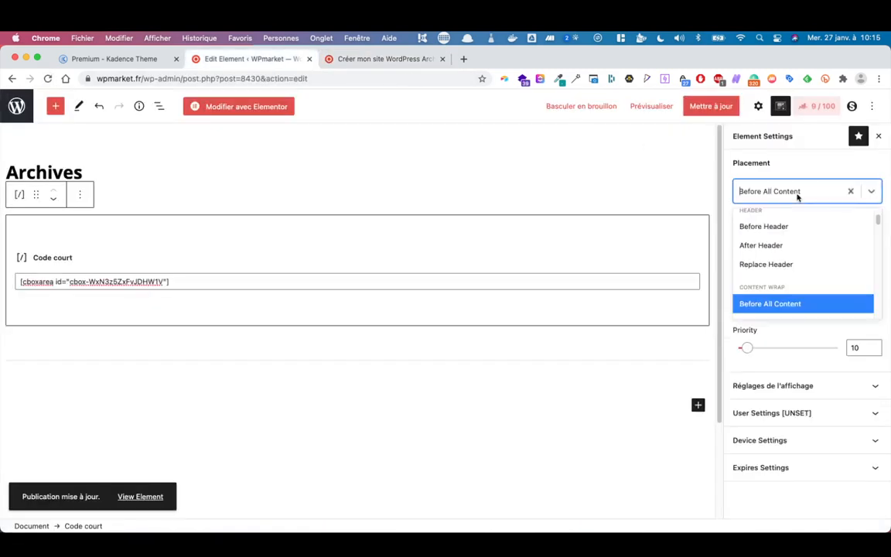
{"action": "scroll", "coordinate": [803, 232], "scroll_direction": "down", "scroll_amount": 3}
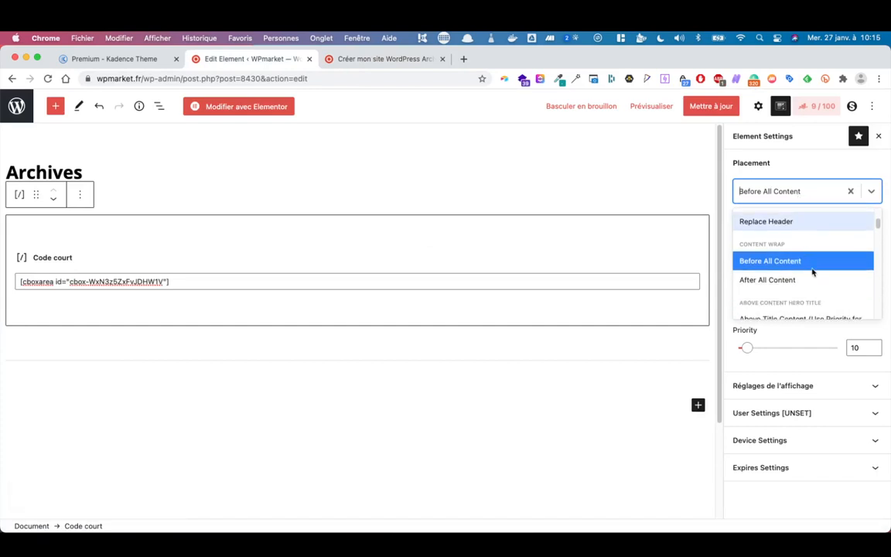
{"action": "left_click", "coordinate": [577, 179]}
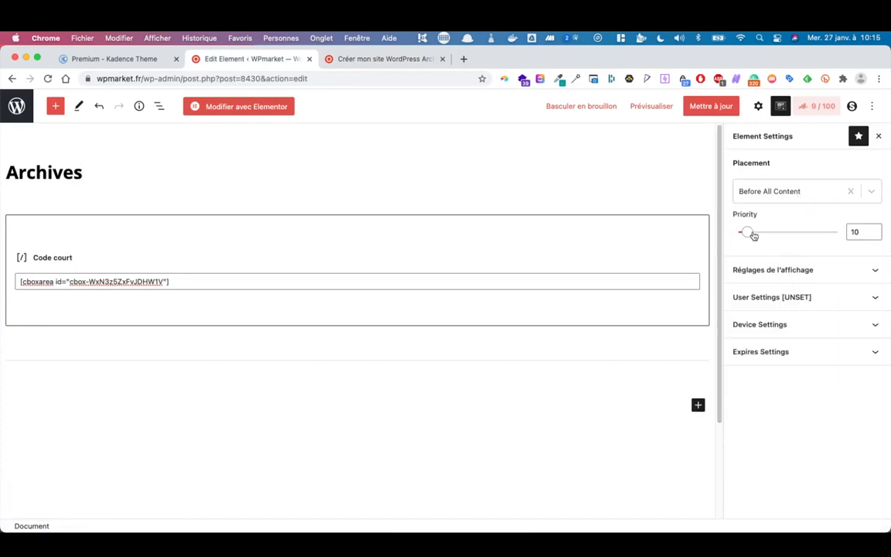
{"action": "left_click_drag", "start_coordinate": [746, 232], "coordinate": [802, 232]}
{"action": "left_click", "coordinate": [690, 109]}
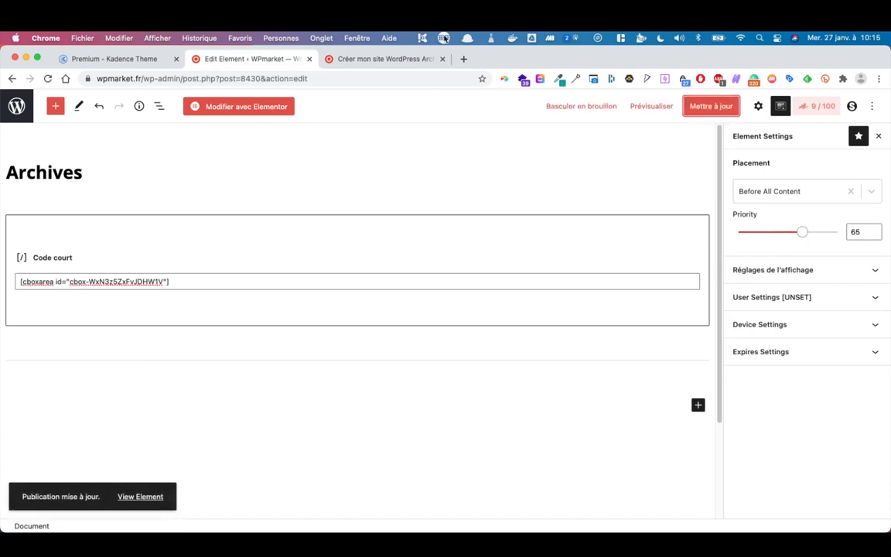
{"action": "left_click", "coordinate": [397, 56]}
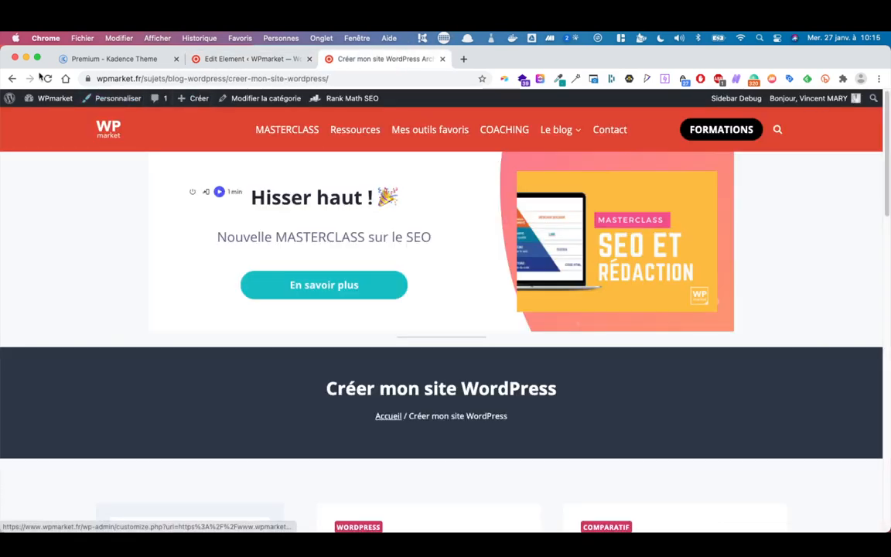
{"action": "left_click", "coordinate": [48, 78]}
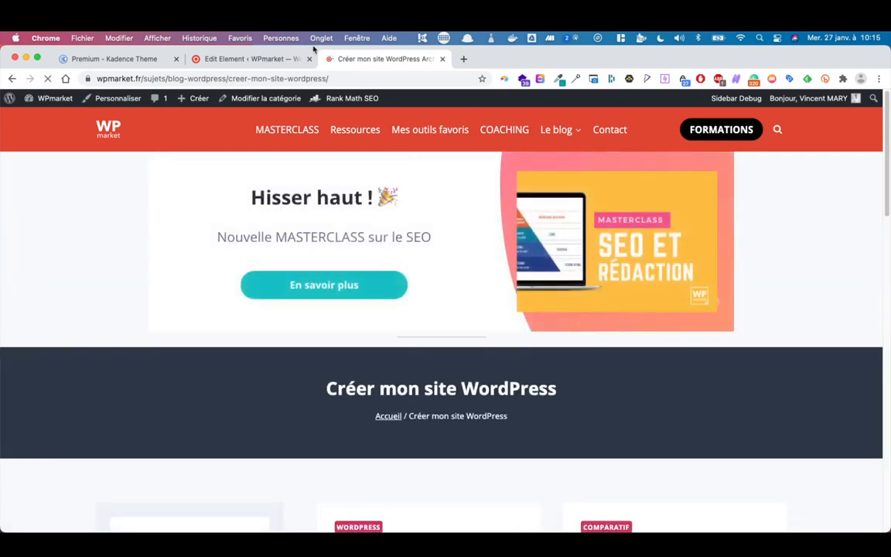
Set the Archives element's placement to Before Content, update it, and reload the category page to check the banner
{"action": "left_click", "coordinate": [225, 59]}
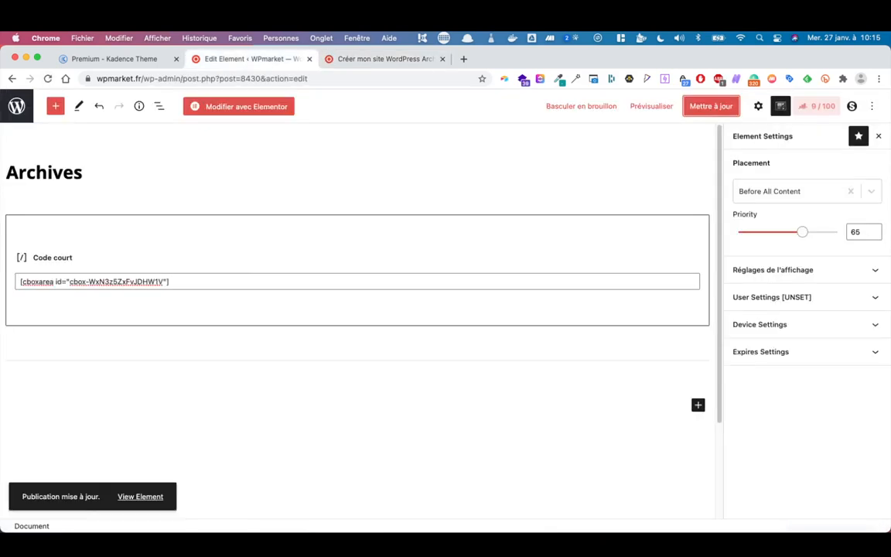
{"action": "left_click", "coordinate": [816, 199]}
{"action": "scroll", "coordinate": [809, 271], "scroll_direction": "down", "scroll_amount": 2}
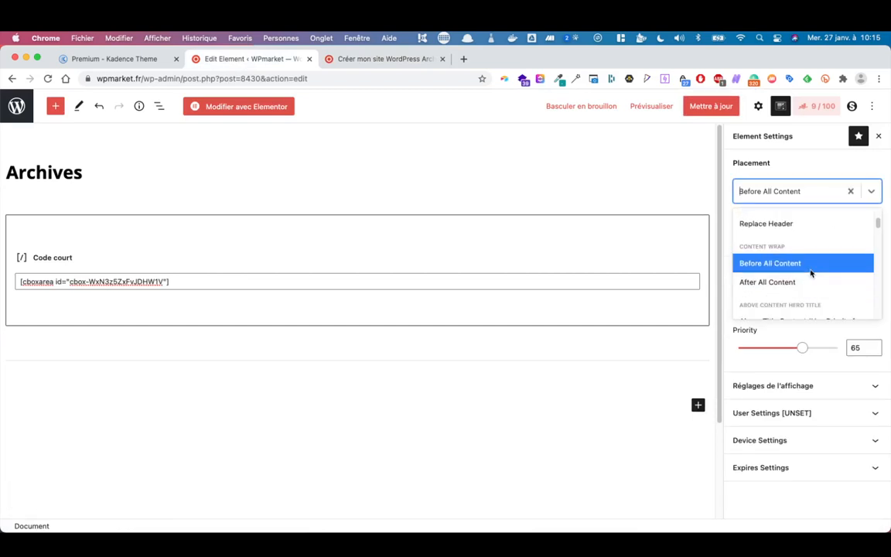
{"action": "scroll", "coordinate": [808, 270], "scroll_direction": "up", "scroll_amount": 2}
{"action": "scroll", "coordinate": [809, 273], "scroll_direction": "up", "scroll_amount": 2}
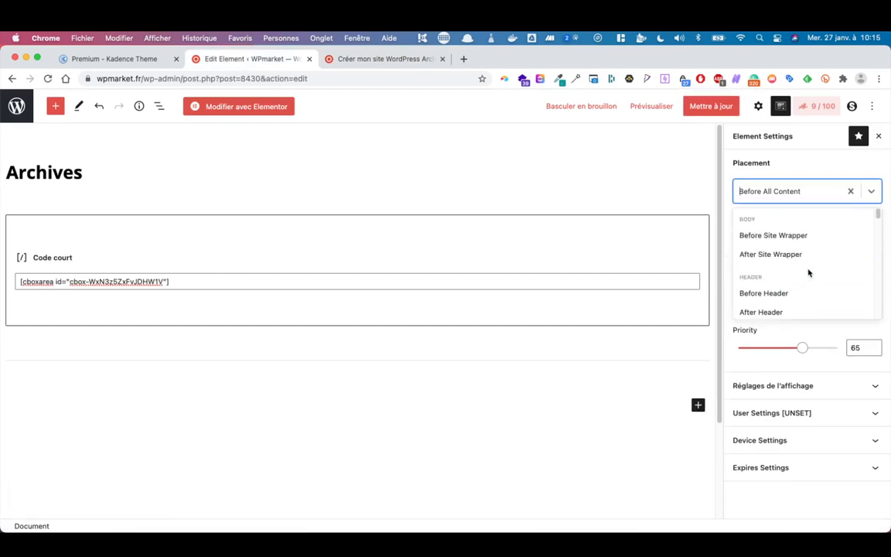
{"action": "scroll", "coordinate": [809, 273], "scroll_direction": "down", "scroll_amount": 3}
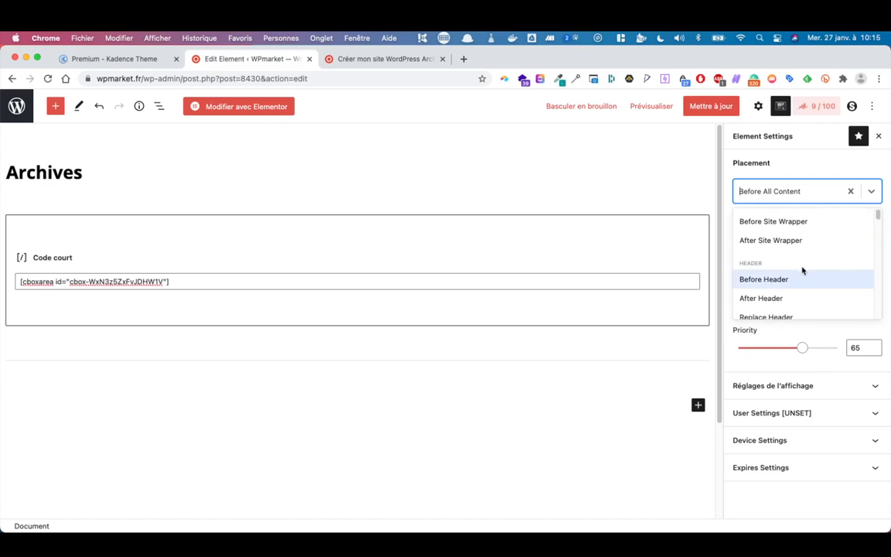
{"action": "scroll", "coordinate": [800, 276], "scroll_direction": "up", "scroll_amount": 1}
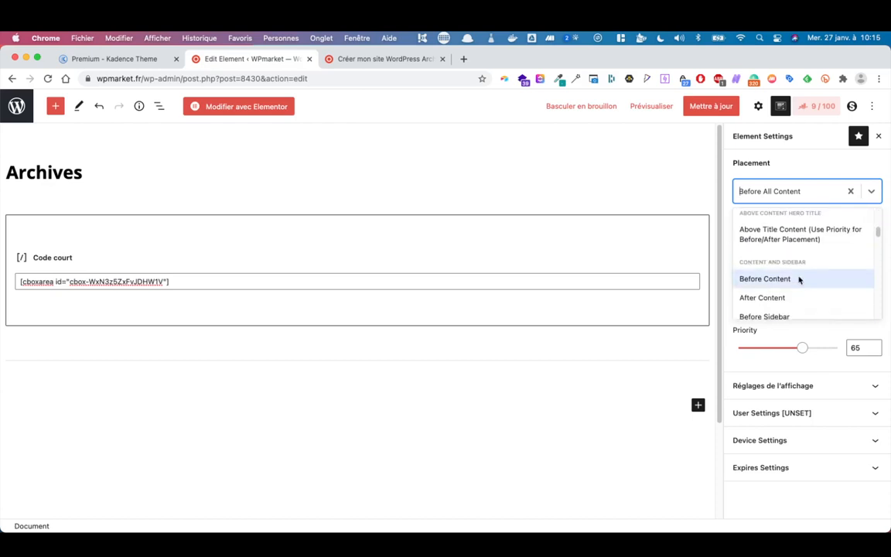
{"action": "left_click", "coordinate": [800, 280]}
{"action": "left_click", "coordinate": [730, 108]}
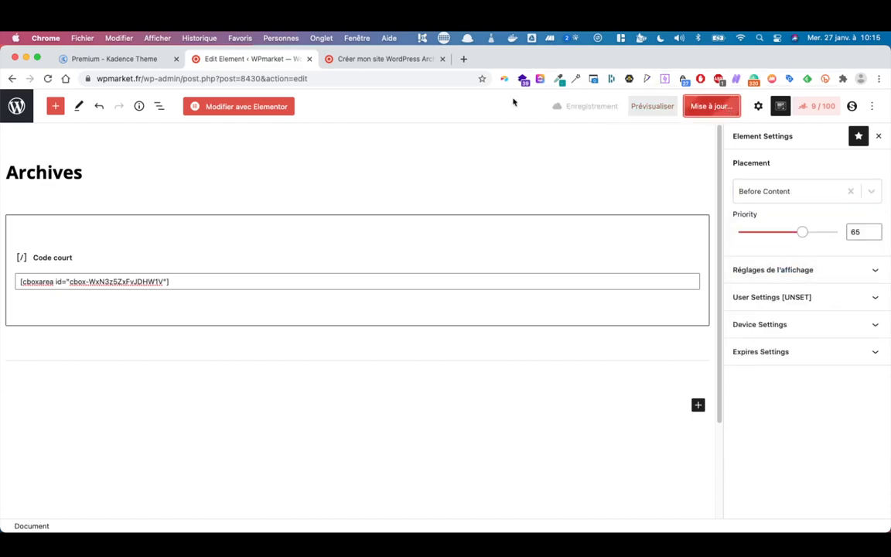
{"action": "left_click", "coordinate": [366, 61]}
{"action": "left_click", "coordinate": [47, 80]}
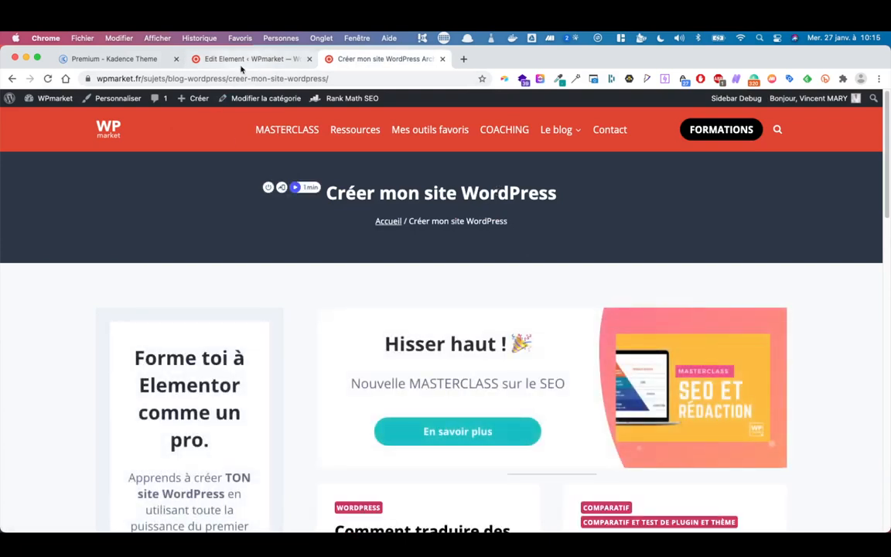
In the Archives element's display settings, select category archives Individually and browse the available categories
{"action": "left_click", "coordinate": [261, 60]}
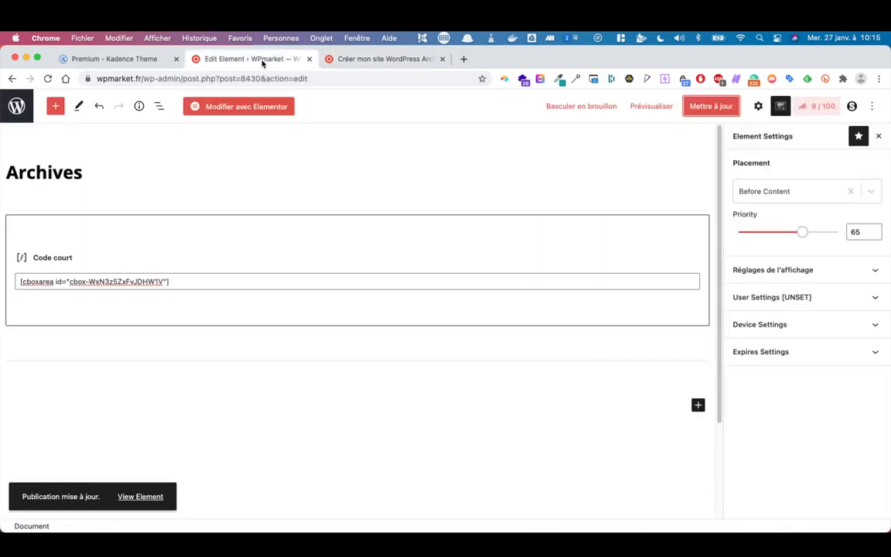
{"action": "left_click", "coordinate": [812, 270]}
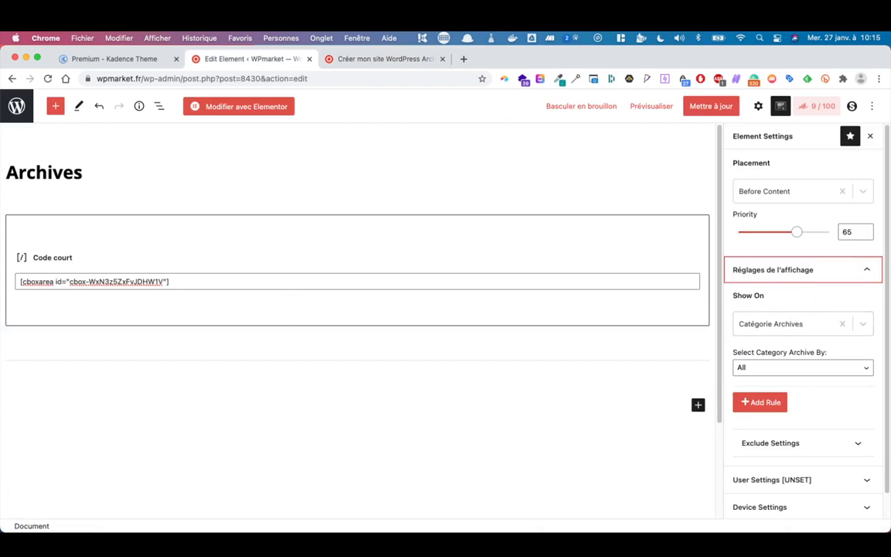
{"action": "scroll", "coordinate": [808, 317], "scroll_direction": "down", "scroll_amount": 1}
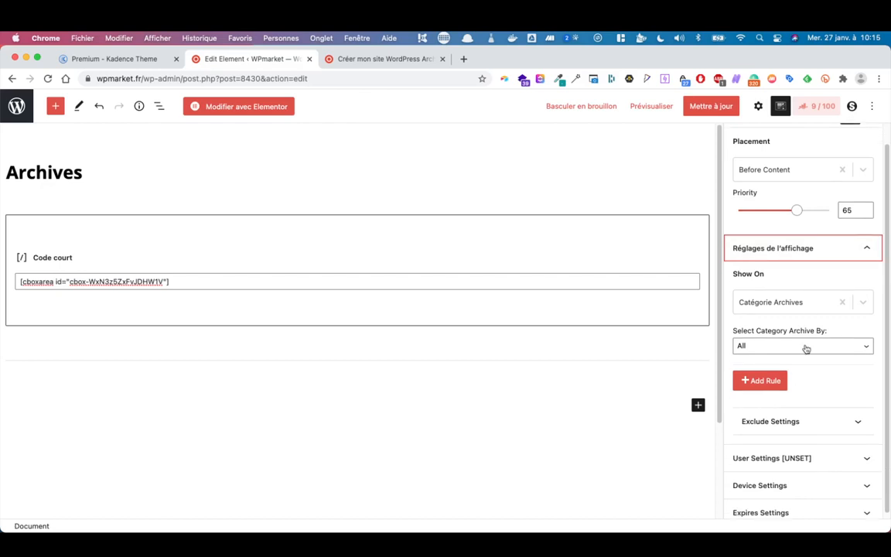
{"action": "left_click", "coordinate": [806, 349]}
{"action": "left_click", "coordinate": [797, 358]}
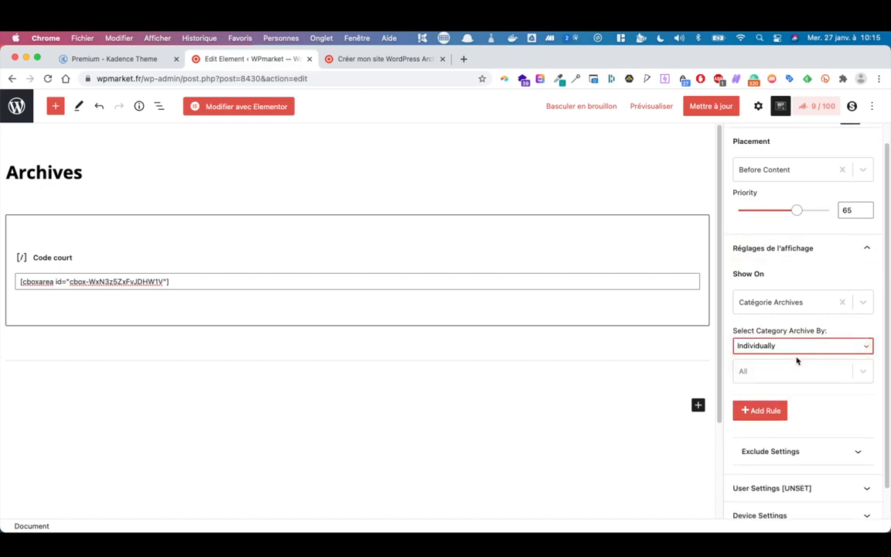
{"action": "left_click", "coordinate": [794, 370]}
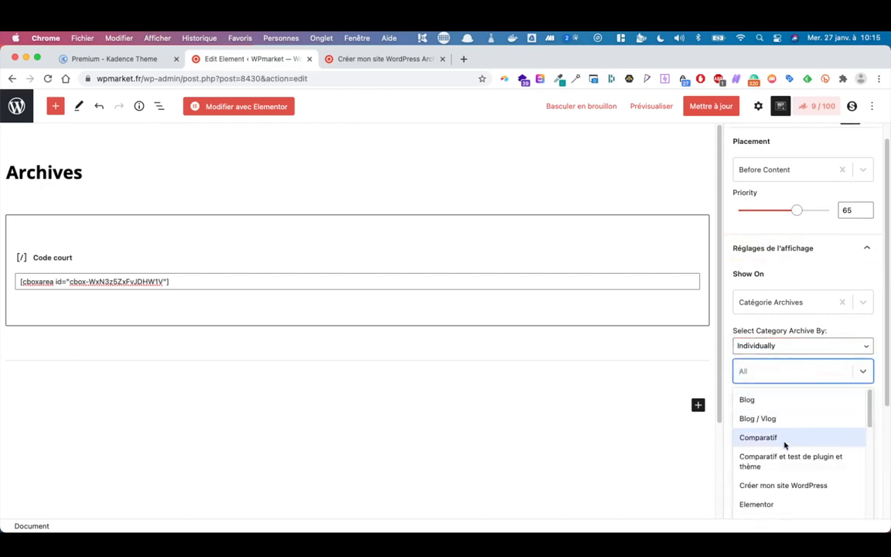
{"action": "scroll", "coordinate": [787, 475], "scroll_direction": "down", "scroll_amount": 2}
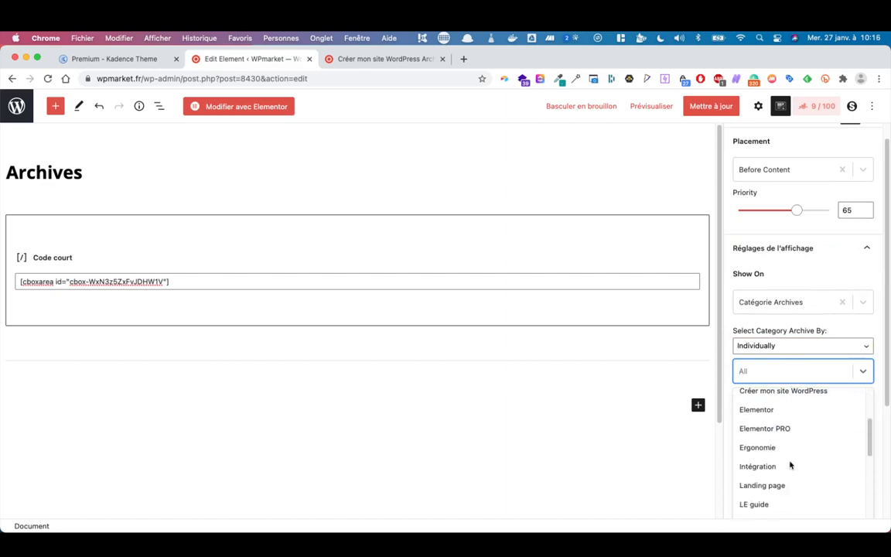
{"action": "left_click", "coordinate": [804, 372]}
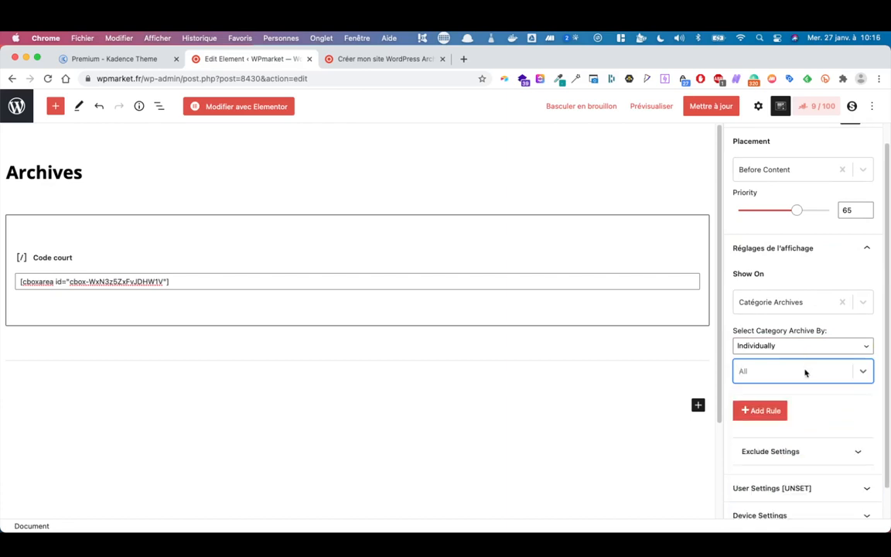
Select the shortcode text, look through the individual categories again, and set the category archive selection back to All
{"action": "triple_click", "coordinate": [201, 283]}
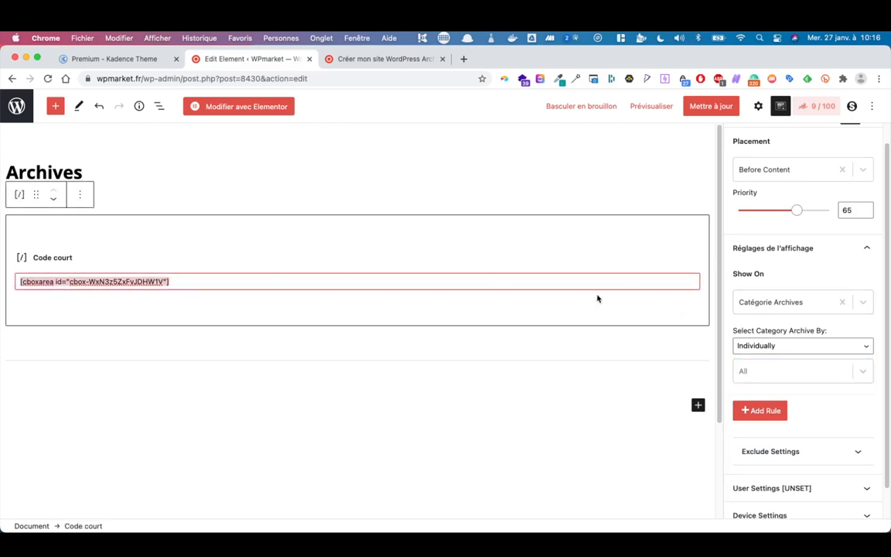
{"action": "left_click", "coordinate": [842, 371]}
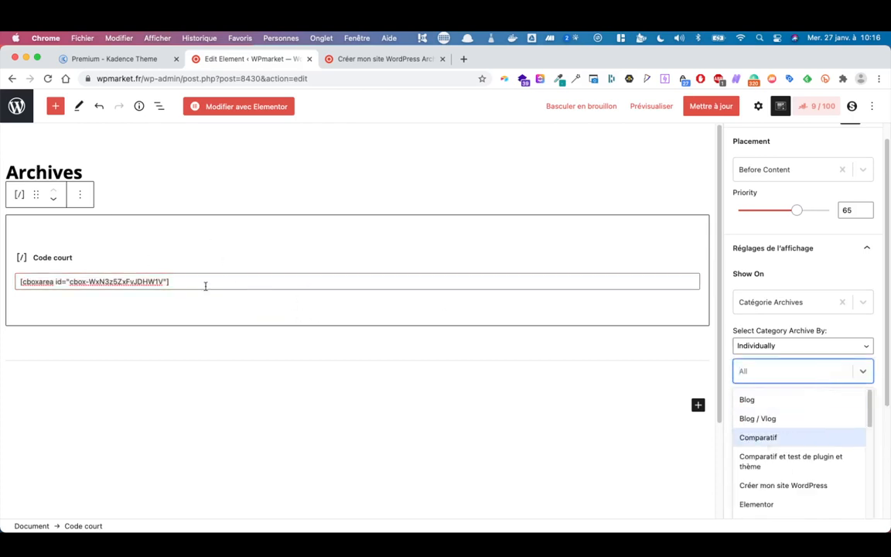
{"action": "scroll", "coordinate": [812, 433], "scroll_direction": "down", "scroll_amount": 10}
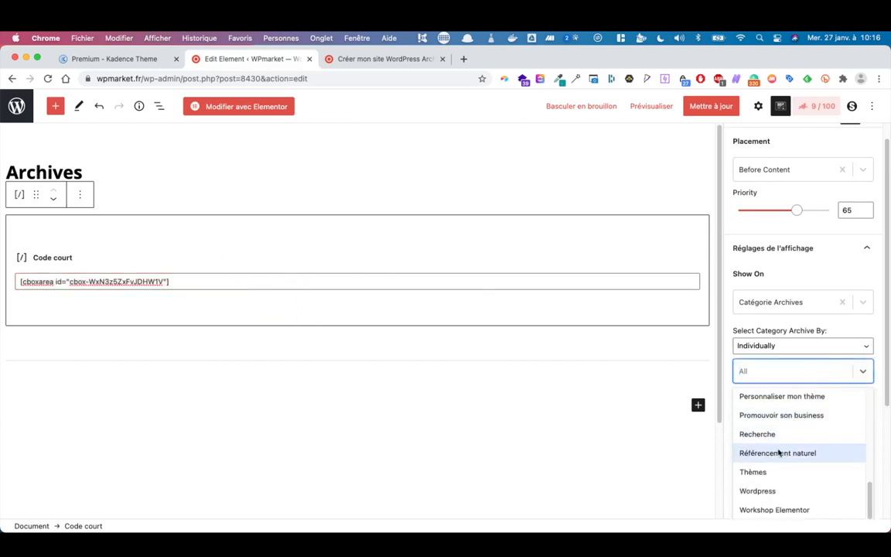
{"action": "left_click", "coordinate": [784, 346]}
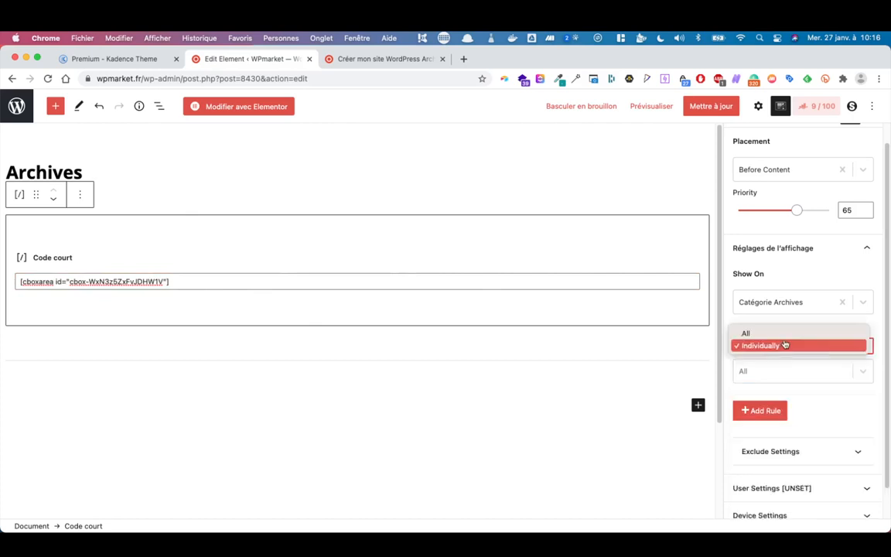
{"action": "left_click", "coordinate": [786, 341]}
Review the exclusion options in the Archives element's display settings, then collapse them
{"action": "left_click", "coordinate": [805, 429]}
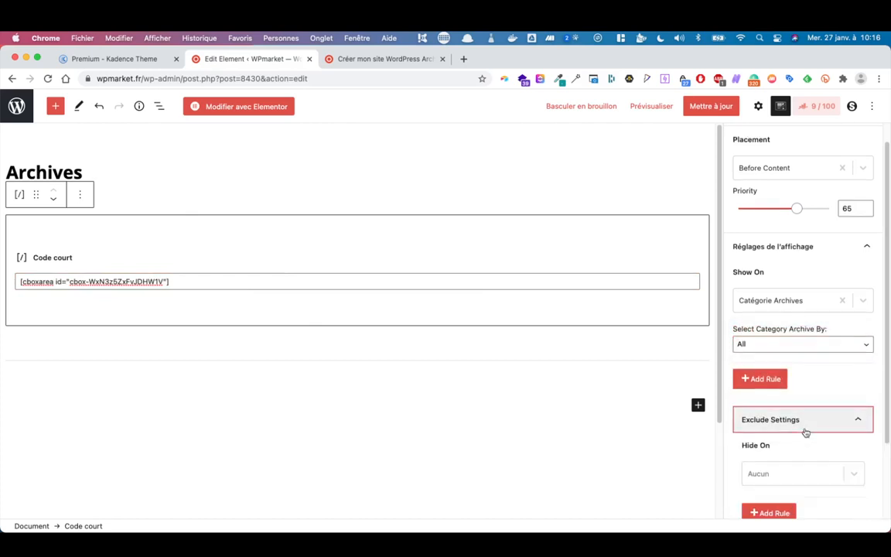
{"action": "scroll", "coordinate": [806, 426], "scroll_direction": "down", "scroll_amount": 3}
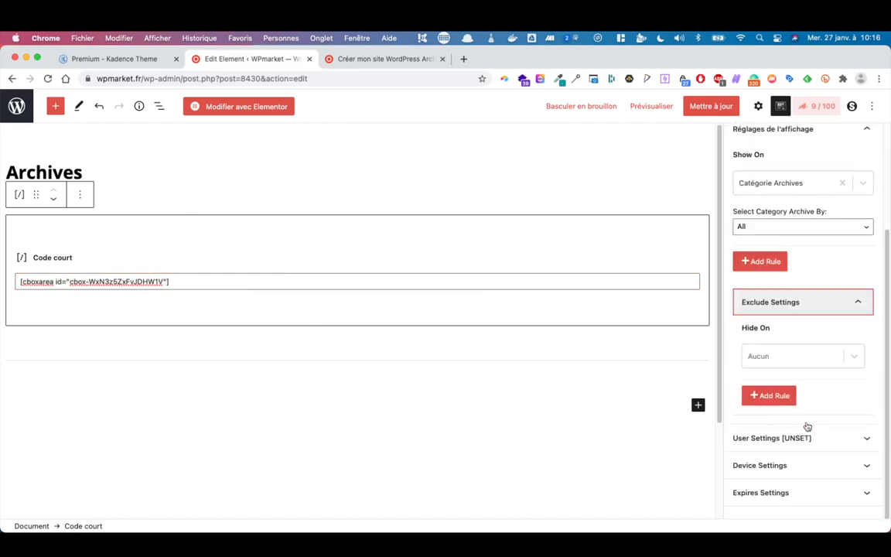
{"action": "left_click", "coordinate": [835, 306]}
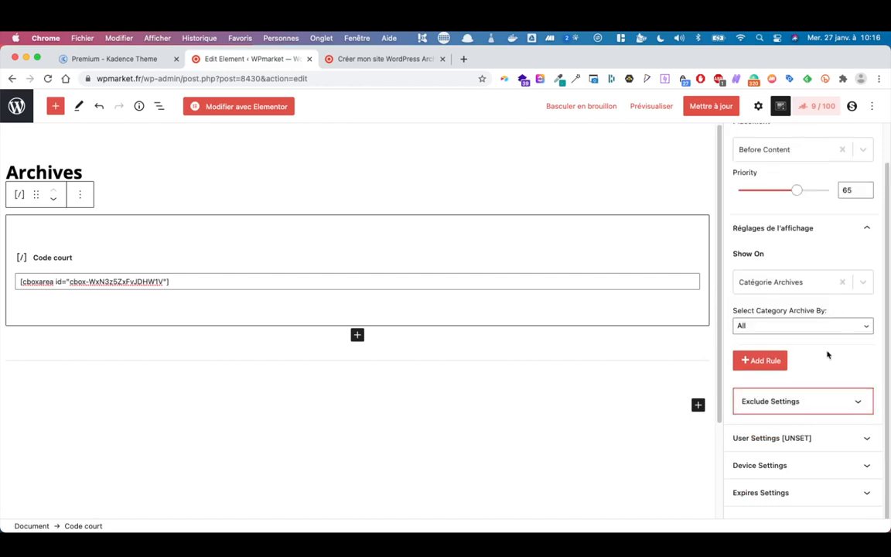
Make the Archives element visible to All Users and browse the other user roles offered
{"action": "left_click", "coordinate": [817, 438]}
{"action": "left_click", "coordinate": [811, 473]}
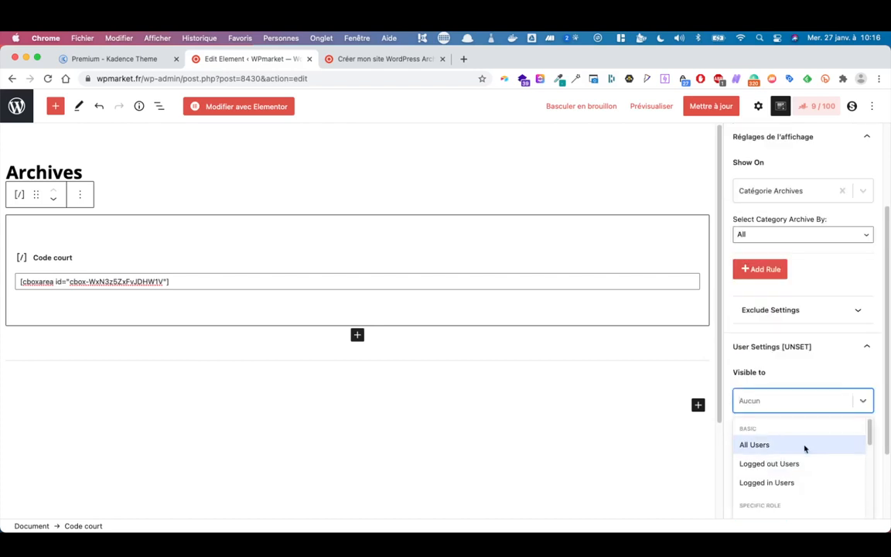
{"action": "left_click", "coordinate": [804, 446]}
{"action": "left_click", "coordinate": [821, 402]}
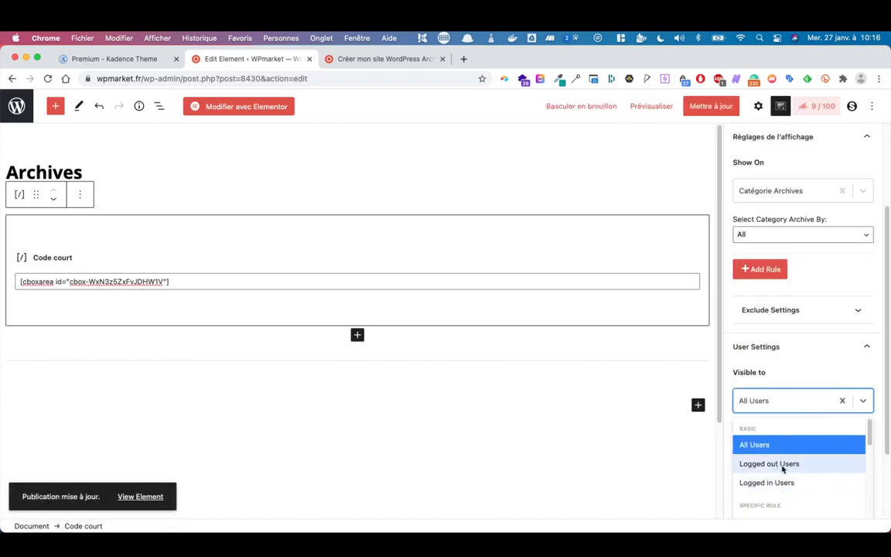
{"action": "scroll", "coordinate": [788, 478], "scroll_direction": "down", "scroll_amount": 5}
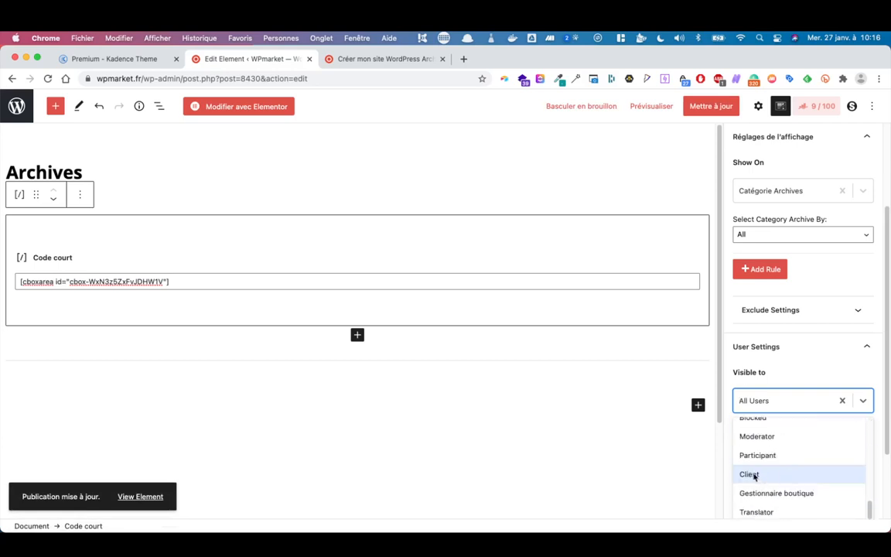
{"action": "left_click", "coordinate": [639, 479]}
Check which devices the Archives element can be shown on without choosing one
{"action": "left_click", "coordinate": [821, 473]}
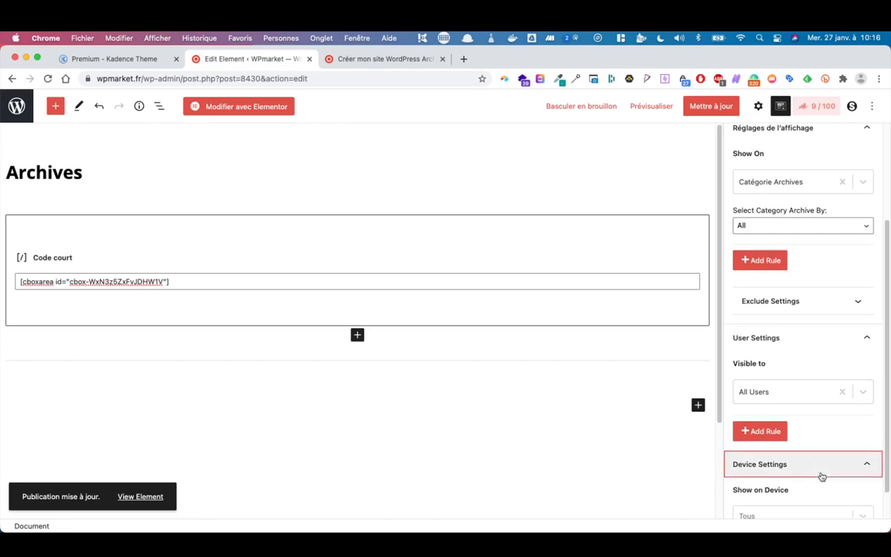
{"action": "scroll", "coordinate": [818, 464], "scroll_direction": "down", "scroll_amount": 2}
{"action": "left_click", "coordinate": [812, 461]}
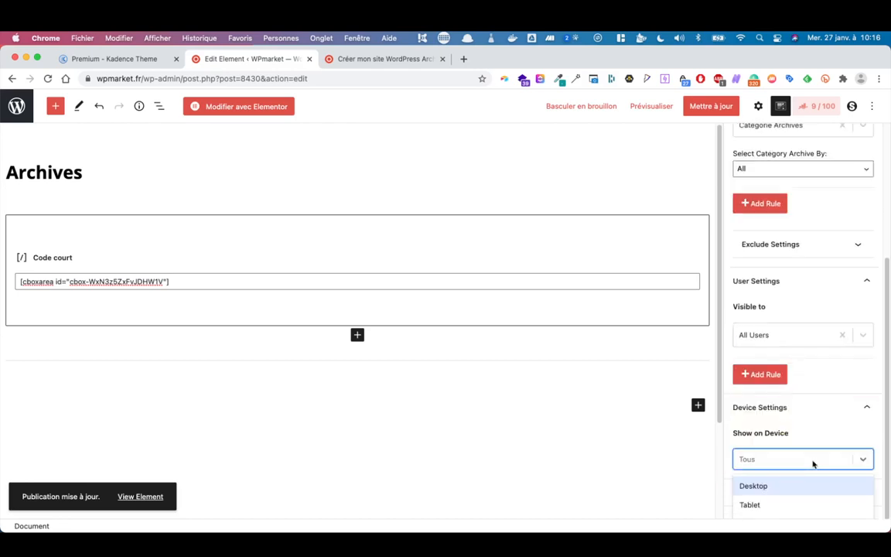
{"action": "left_click", "coordinate": [661, 464]}
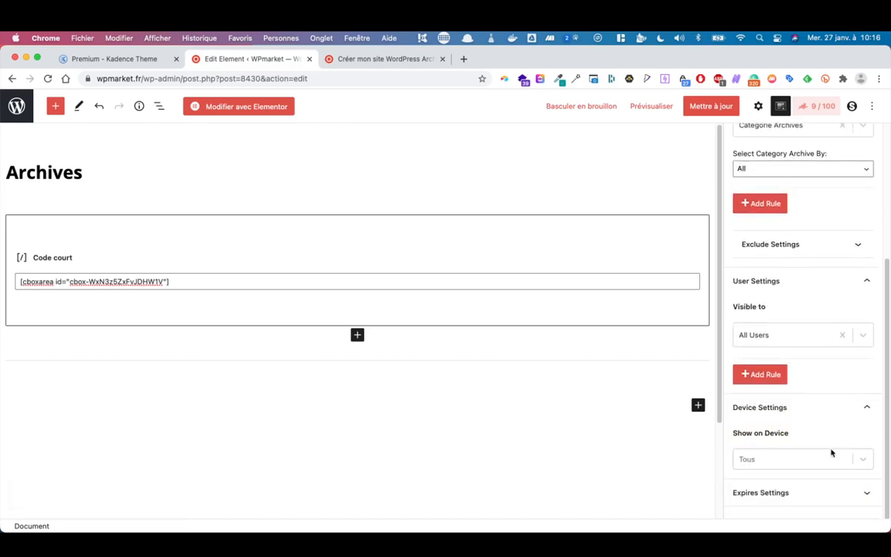
Enable expiration for the Archives element, view its date and time options, and disable it again
{"action": "left_click", "coordinate": [828, 492]}
{"action": "scroll", "coordinate": [858, 449], "scroll_direction": "down", "scroll_amount": 1}
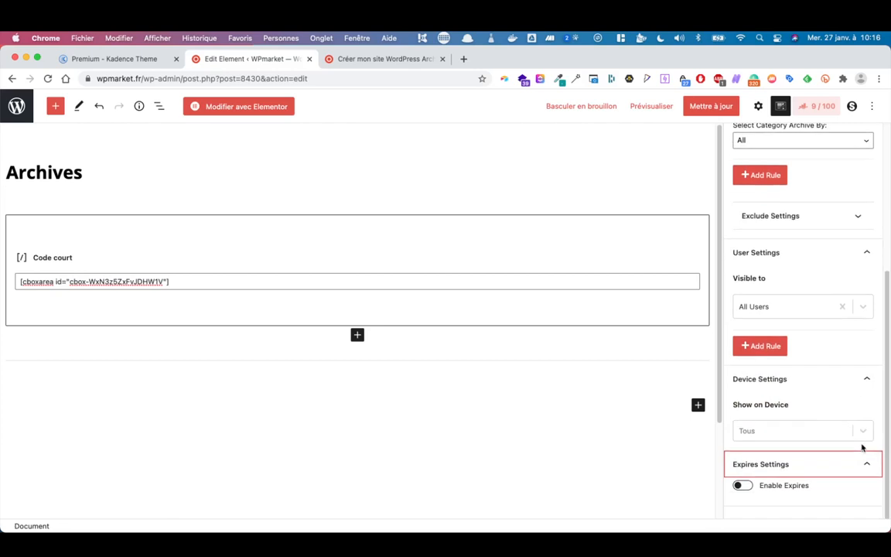
{"action": "left_click", "coordinate": [744, 485]}
{"action": "scroll", "coordinate": [810, 386], "scroll_direction": "down", "scroll_amount": 5}
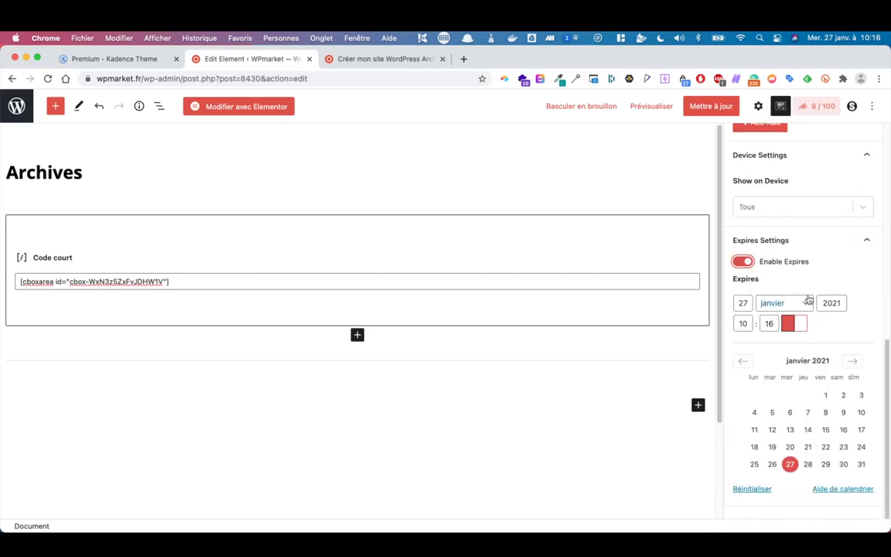
{"action": "left_click", "coordinate": [742, 262]}
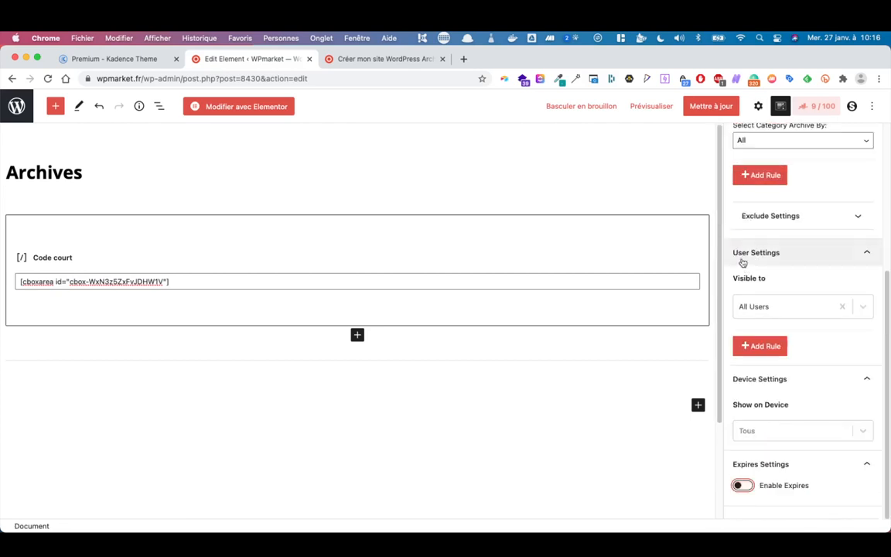
Update the Archives element and return to the list of elements
{"action": "scroll", "coordinate": [743, 263], "scroll_direction": "up", "scroll_amount": 5}
{"action": "left_click", "coordinate": [710, 105]}
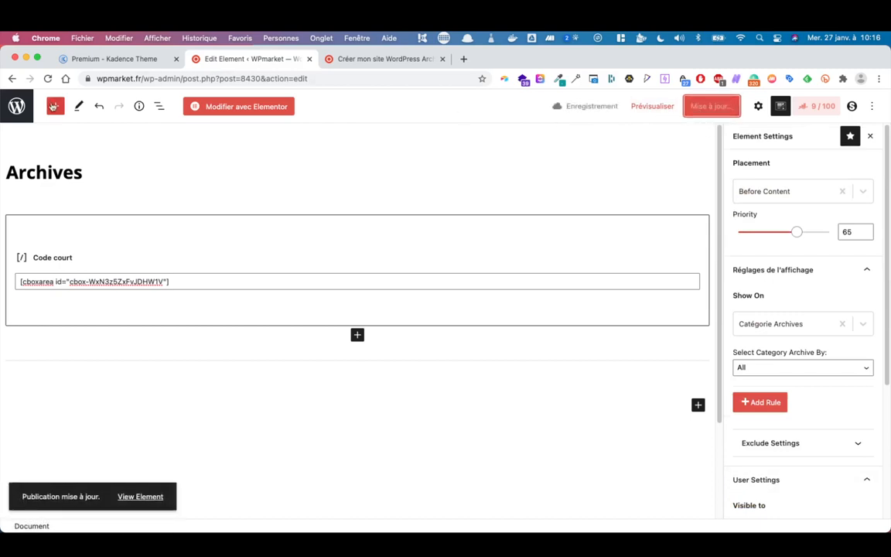
{"action": "left_click", "coordinate": [16, 106]}
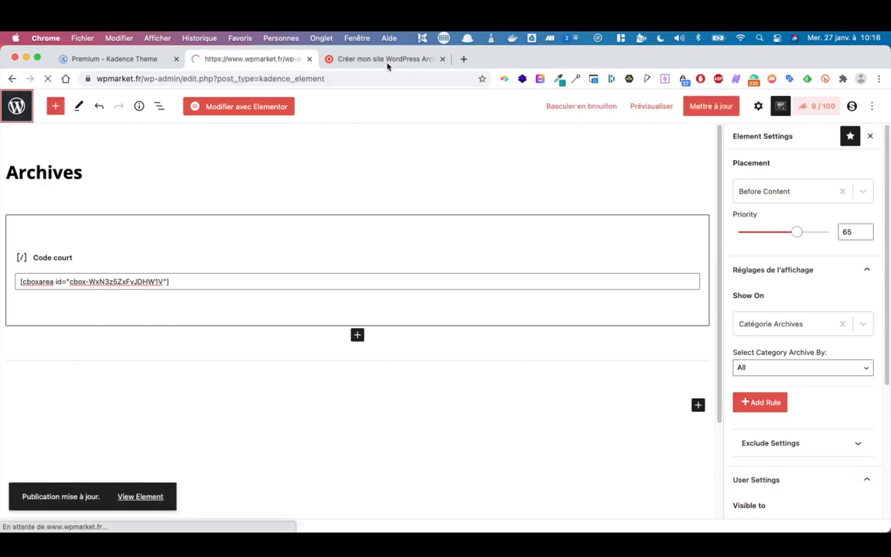
On the WPmarket site, open the Ressources page and look through its LE guide archive for the banner
{"action": "left_click", "coordinate": [384, 59]}
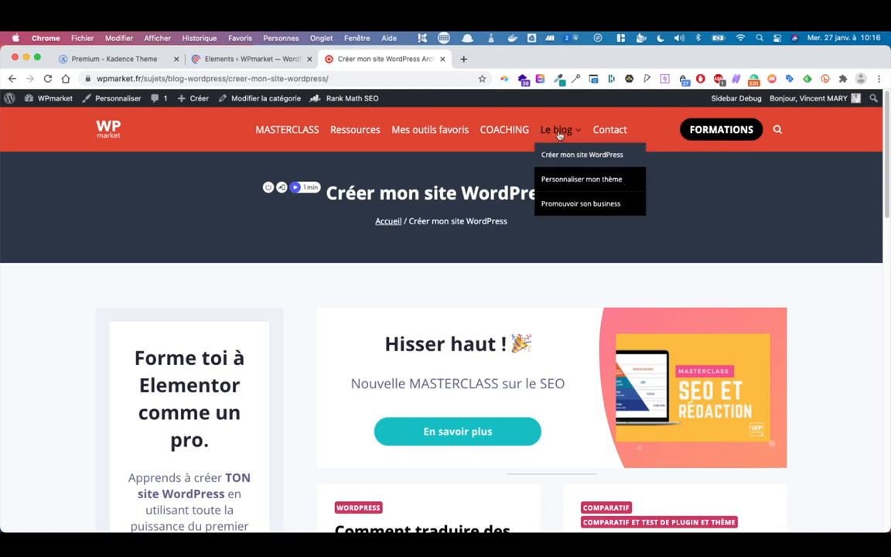
{"action": "left_click", "coordinate": [345, 127]}
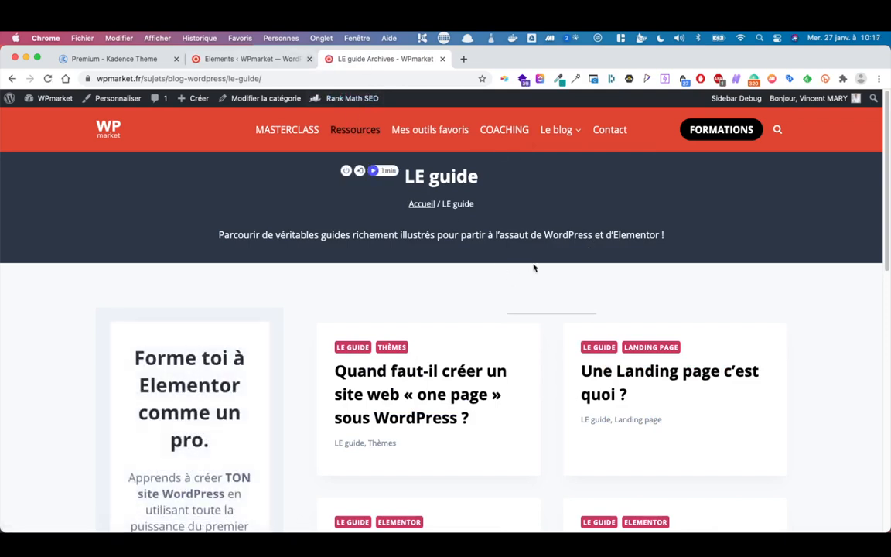
{"action": "scroll", "coordinate": [515, 338], "scroll_direction": "down", "scroll_amount": 1}
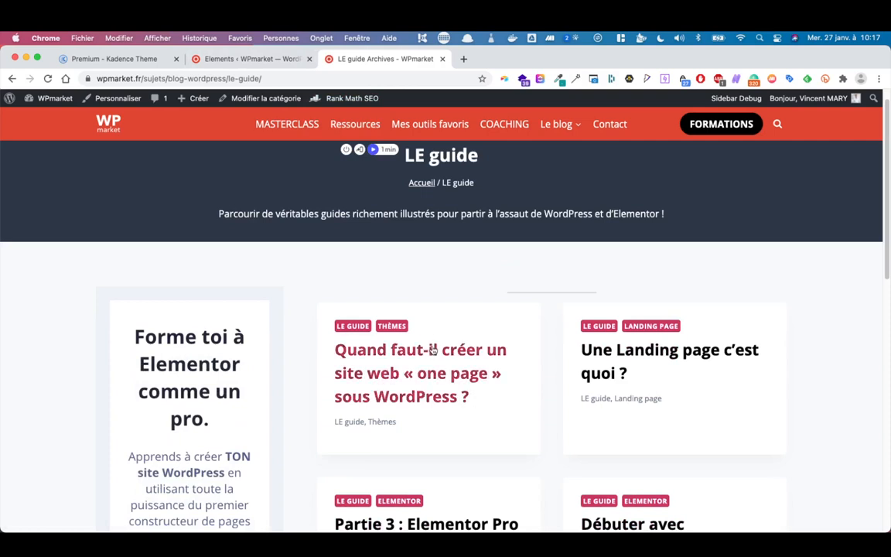
{"action": "scroll", "coordinate": [427, 344], "scroll_direction": "down", "scroll_amount": 3}
{"action": "scroll", "coordinate": [427, 369], "scroll_direction": "down", "scroll_amount": 3}
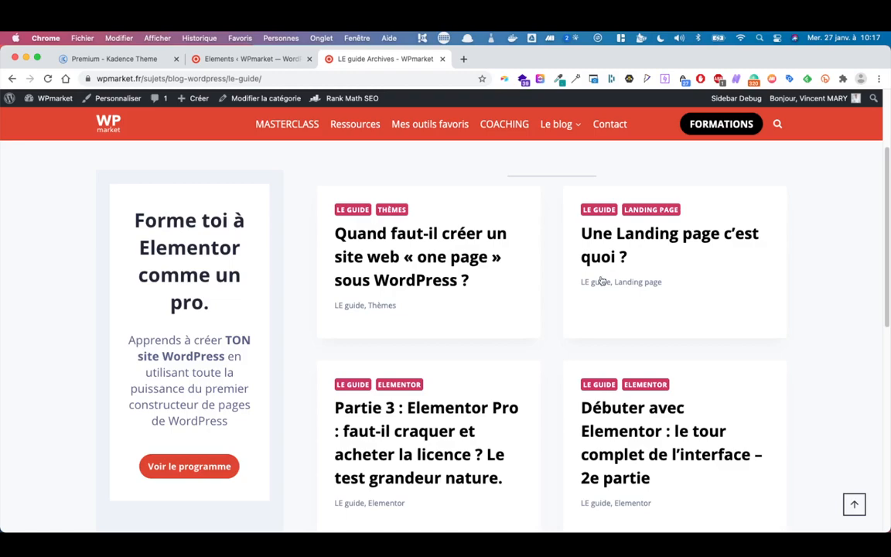
Open the article "Une Landing page c'est quoi ?" and examine where the SEO masterclass banner sits relative to its headings
{"action": "left_click", "coordinate": [621, 234]}
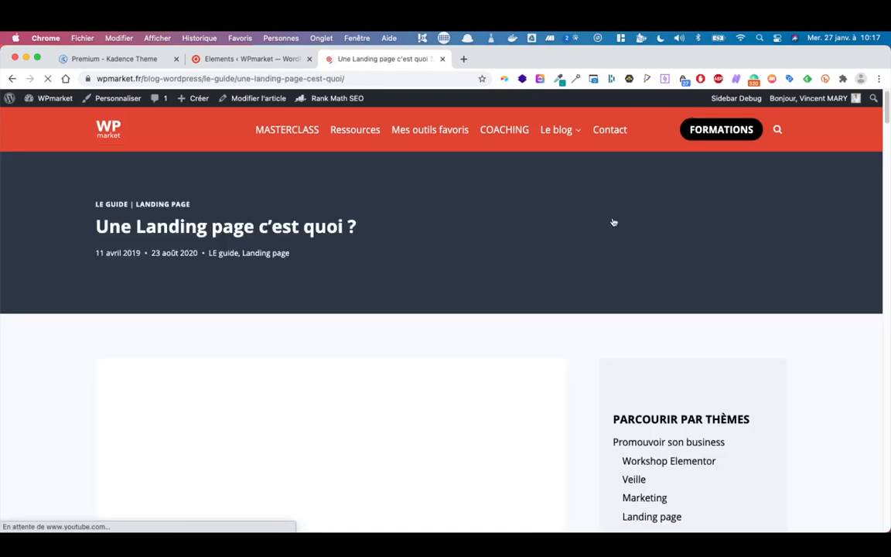
{"action": "scroll", "coordinate": [378, 290], "scroll_direction": "down", "scroll_amount": 5}
{"action": "scroll", "coordinate": [378, 290], "scroll_direction": "down", "scroll_amount": 4}
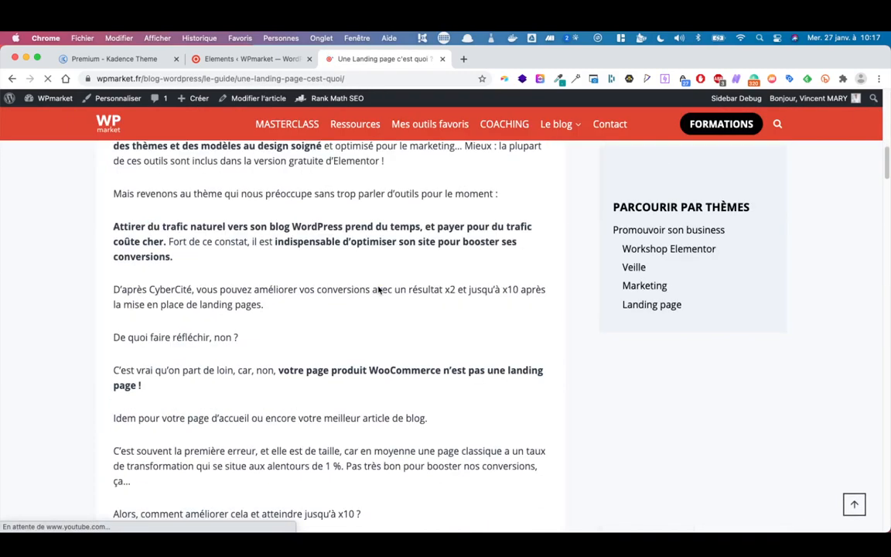
{"action": "scroll", "coordinate": [378, 290], "scroll_direction": "up", "scroll_amount": 4}
{"action": "scroll", "coordinate": [383, 286], "scroll_direction": "down", "scroll_amount": 8}
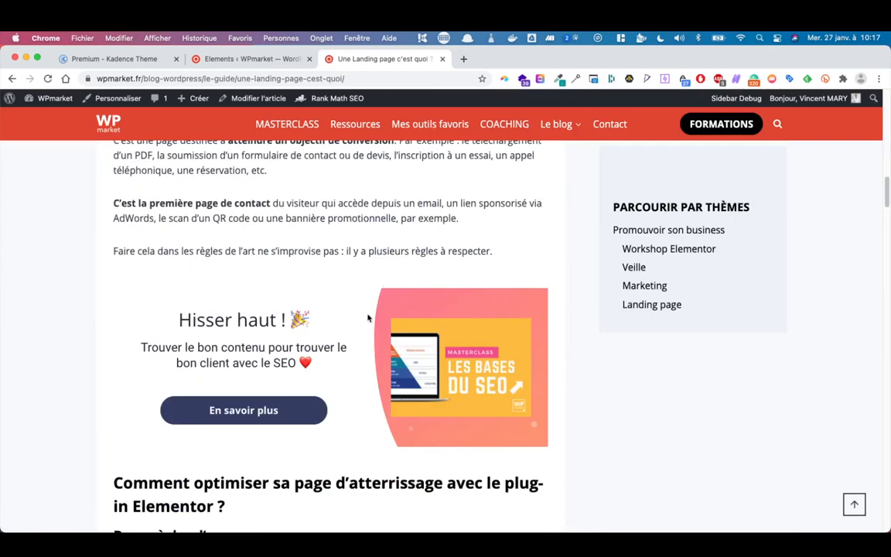
{"action": "scroll", "coordinate": [368, 318], "scroll_direction": "down", "scroll_amount": 3}
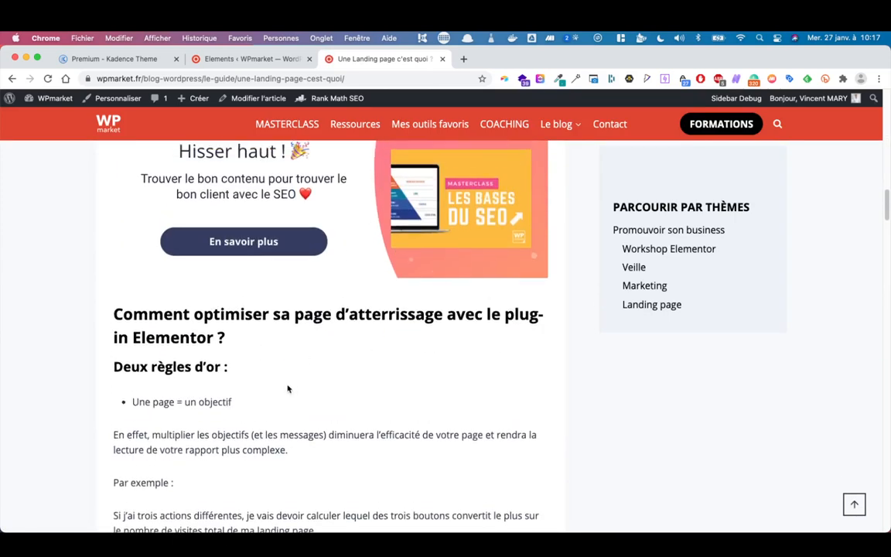
{"action": "left_click_drag", "start_coordinate": [236, 329], "coordinate": [105, 309]}
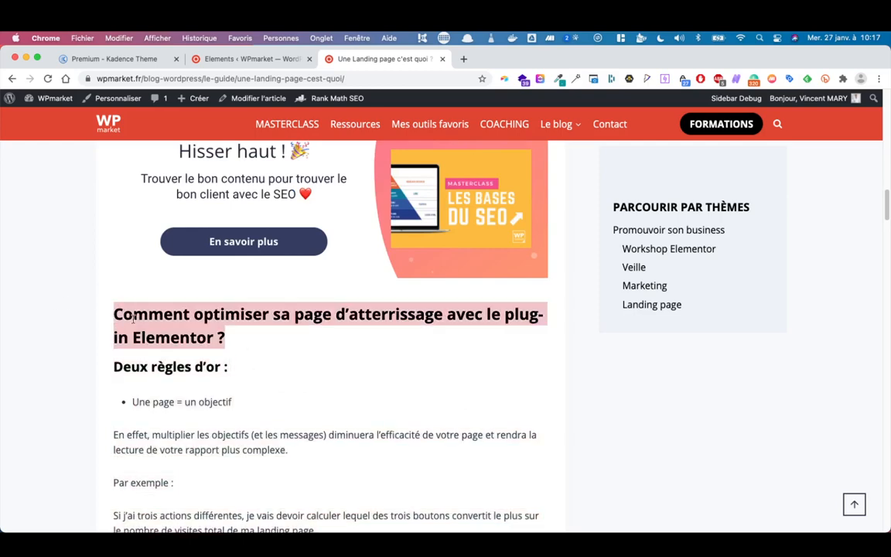
{"action": "left_click", "coordinate": [248, 351]}
{"action": "scroll", "coordinate": [254, 334], "scroll_direction": "up", "scroll_amount": 4}
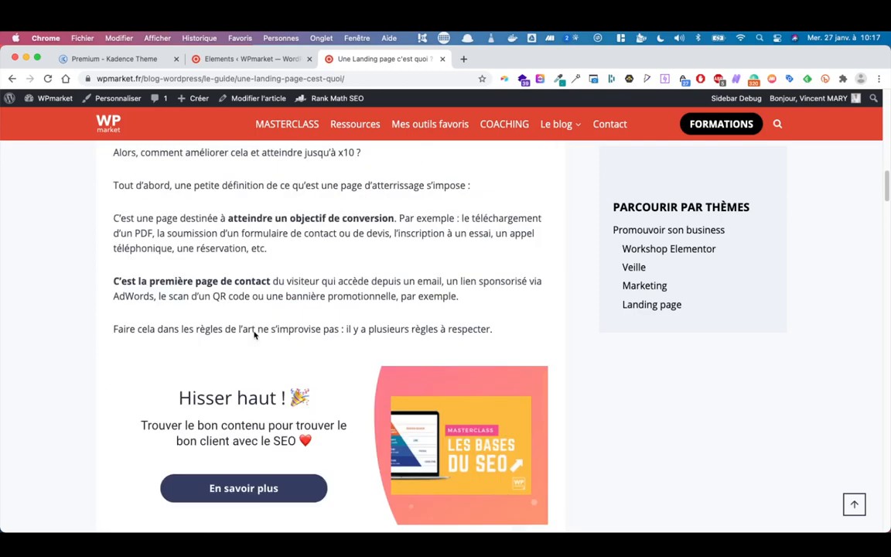
{"action": "scroll", "coordinate": [257, 330], "scroll_direction": "down", "scroll_amount": 20}
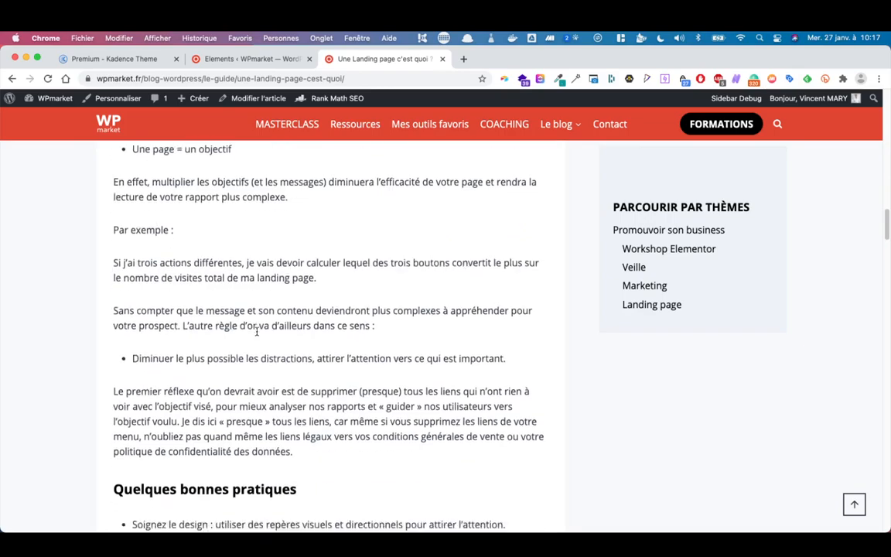
{"action": "scroll", "coordinate": [258, 329], "scroll_direction": "up", "scroll_amount": 20}
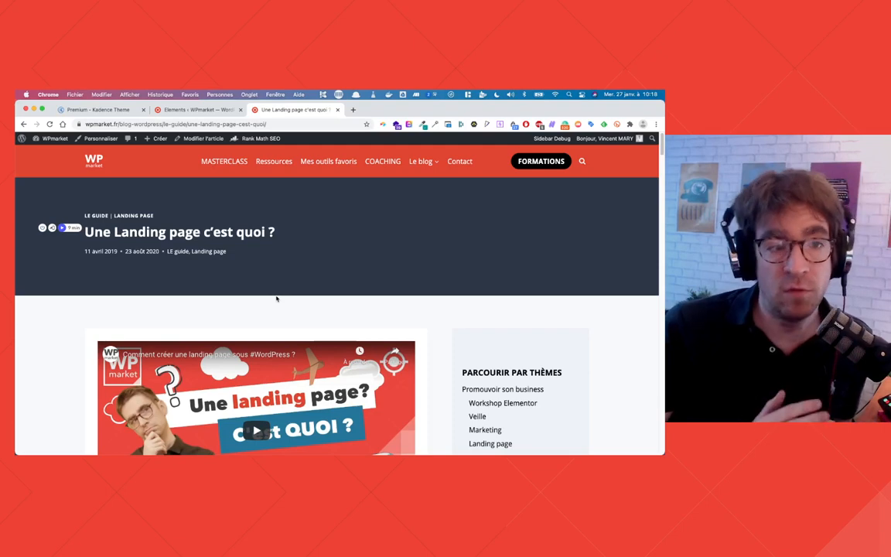
Switch to the Kadence Theme premium page and go through its premium features down to the pricing plans
{"action": "left_click", "coordinate": [87, 109]}
{"action": "scroll", "coordinate": [325, 230], "scroll_direction": "up", "scroll_amount": 5}
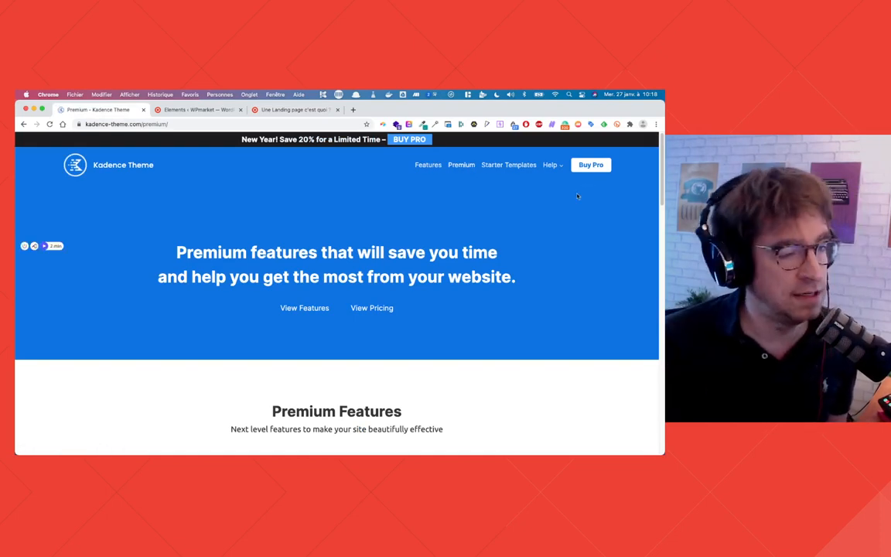
{"action": "scroll", "coordinate": [526, 221], "scroll_direction": "down", "scroll_amount": 3}
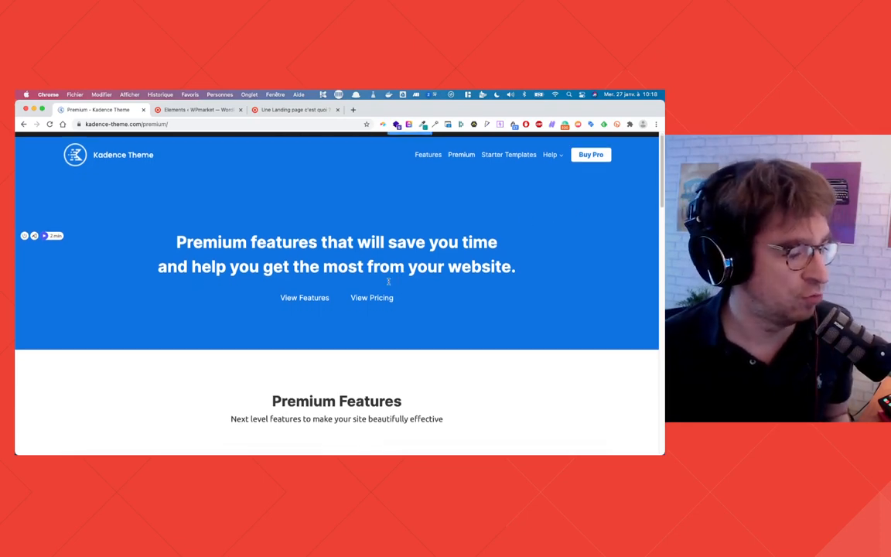
{"action": "scroll", "coordinate": [389, 285], "scroll_direction": "down", "scroll_amount": 10}
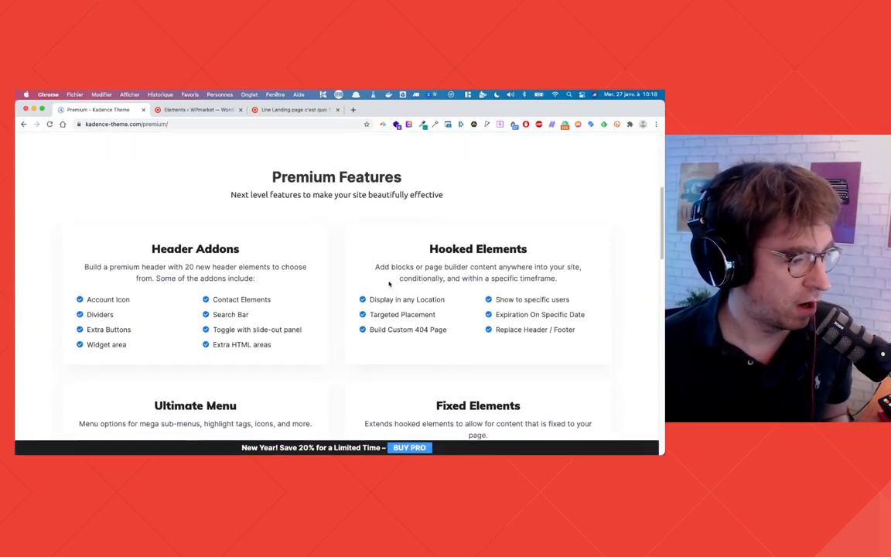
{"action": "scroll", "coordinate": [386, 283], "scroll_direction": "down", "scroll_amount": 5}
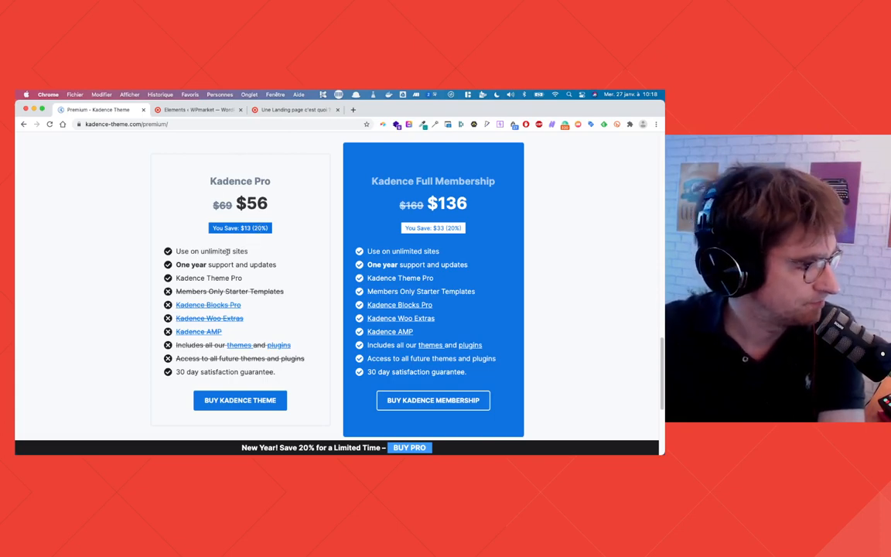
{"action": "scroll", "coordinate": [230, 253], "scroll_direction": "down", "scroll_amount": 1}
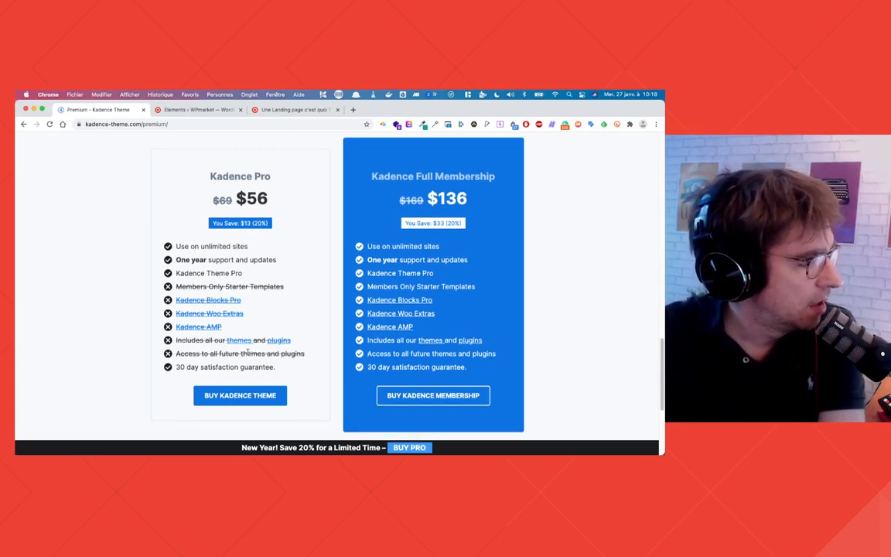
Compare Kadence Pro with Kadence Full Membership, highlighting Kadence Theme Pro, the excluded Blocks Pro, Woo Extras and AMP, and the membership's discounted price
{"action": "left_click_drag", "start_coordinate": [251, 276], "coordinate": [193, 273]}
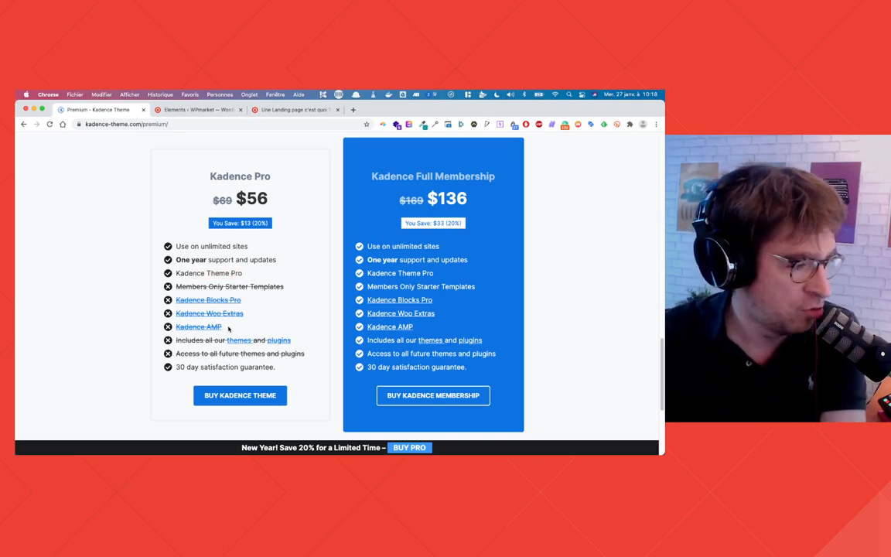
{"action": "left_click_drag", "start_coordinate": [224, 329], "coordinate": [177, 300]}
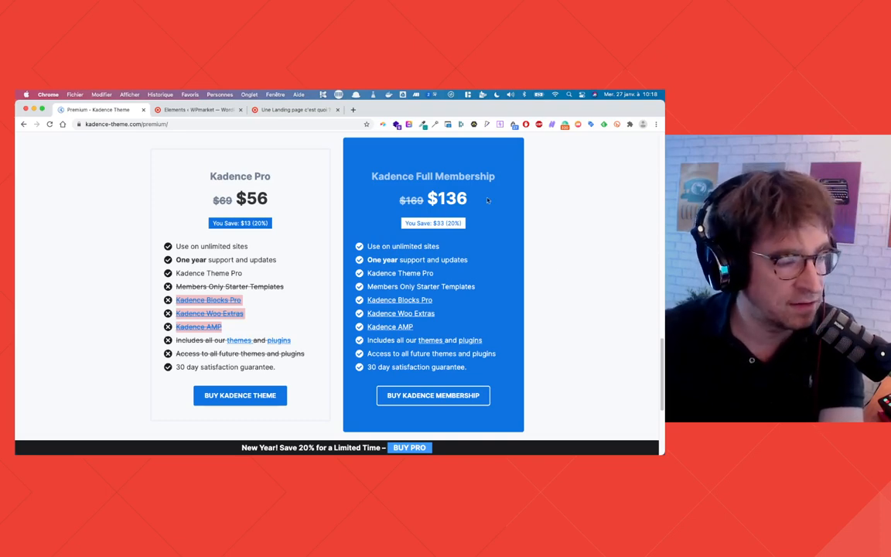
{"action": "left_click_drag", "start_coordinate": [467, 200], "coordinate": [428, 200]}
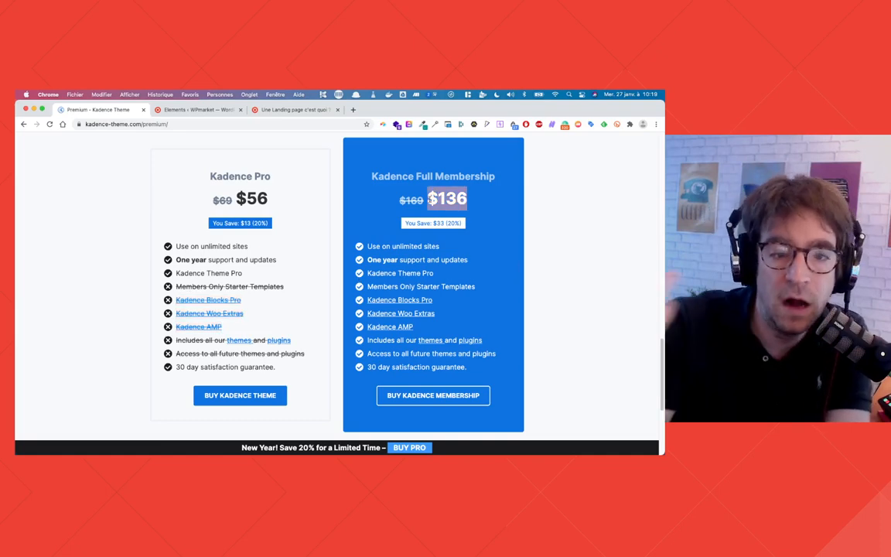
{"action": "scroll", "coordinate": [464, 264], "scroll_direction": "down", "scroll_amount": 5}
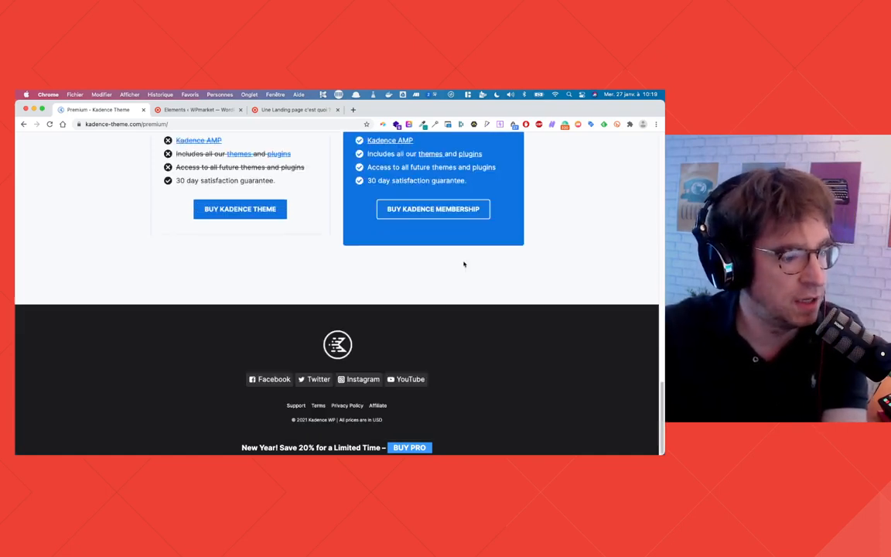
Compare the annual and lifetime pricing of both Kadence plans, highlighting unlimited-site use under Kadence Pro, and finish on the annual pricing
{"action": "scroll", "coordinate": [464, 264], "scroll_direction": "up", "scroll_amount": 4}
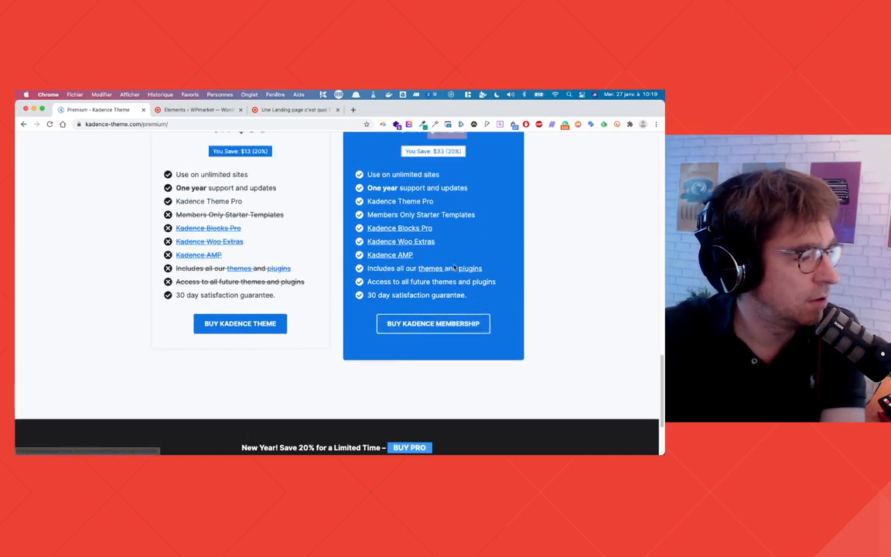
{"action": "scroll", "coordinate": [454, 267], "scroll_direction": "up", "scroll_amount": 2}
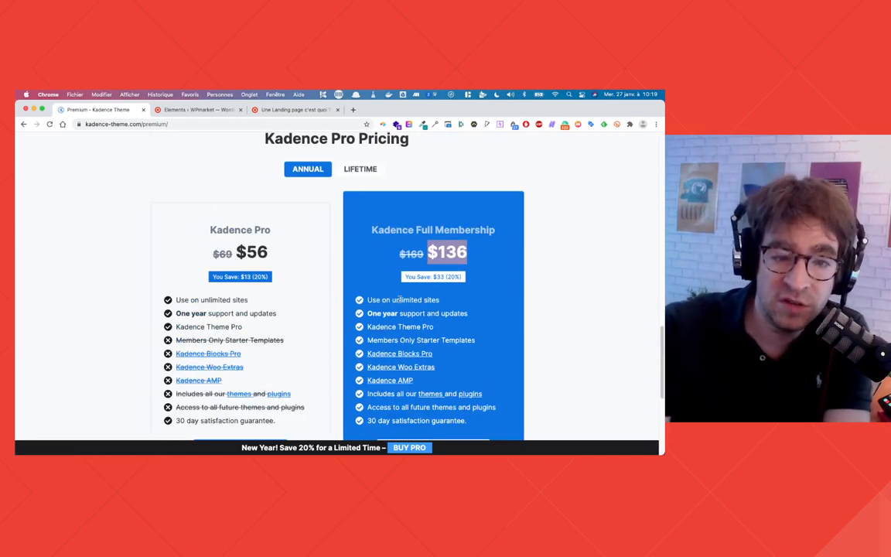
{"action": "left_click", "coordinate": [361, 175]}
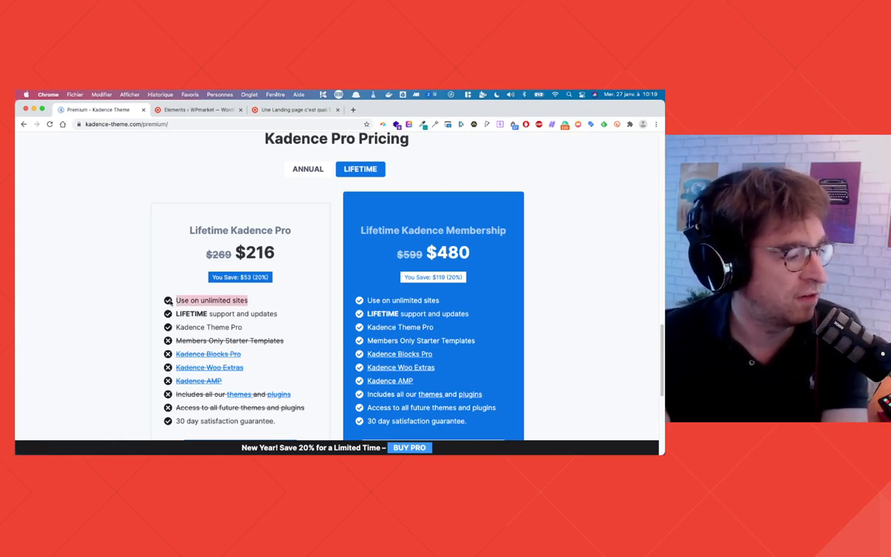
{"action": "left_click", "coordinate": [306, 169]}
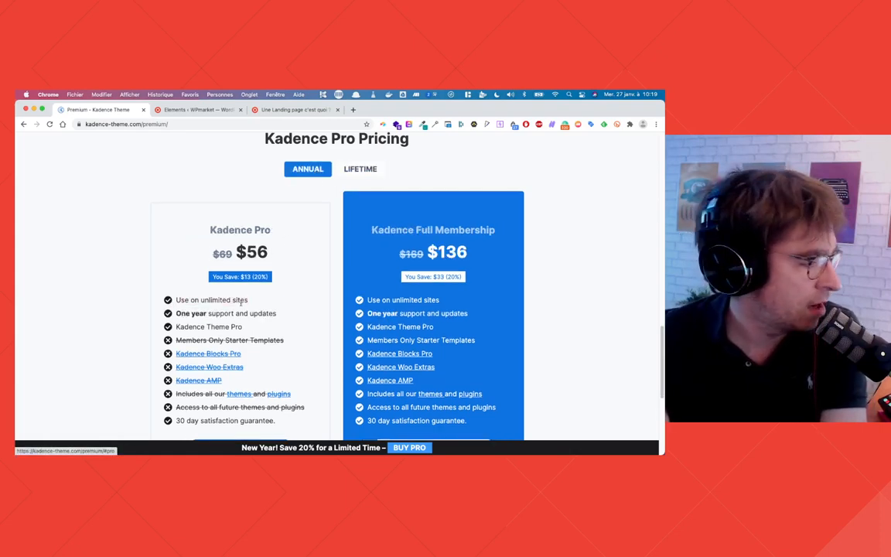
{"action": "left_click_drag", "start_coordinate": [248, 305], "coordinate": [163, 301]}
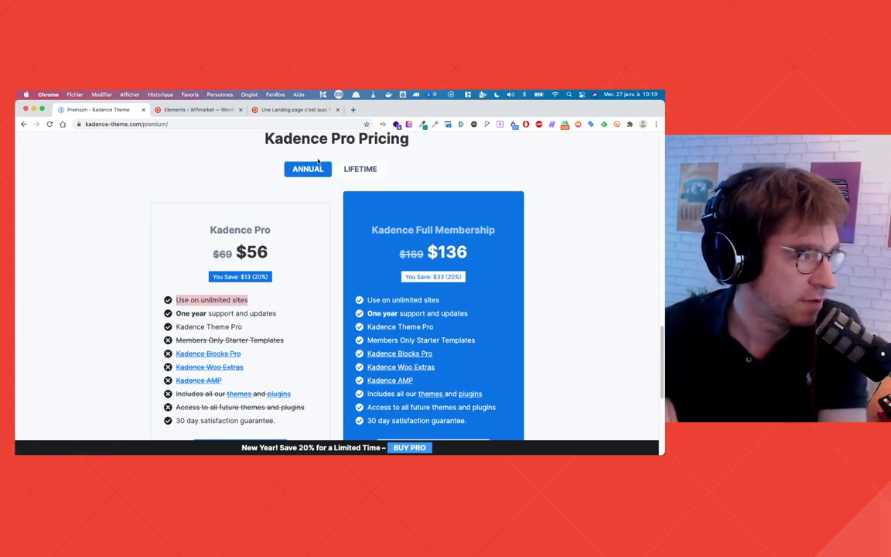
{"action": "left_click", "coordinate": [357, 168]}
{"action": "left_click", "coordinate": [309, 168]}
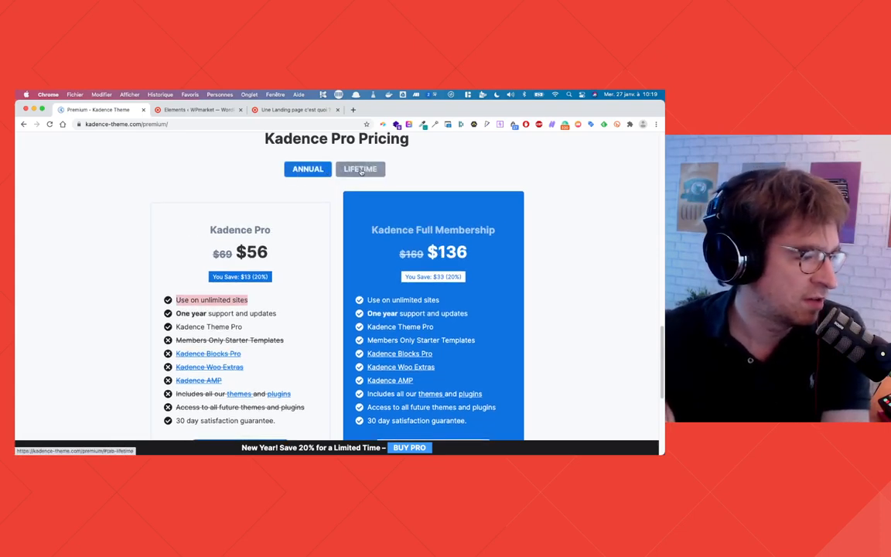
{"action": "left_click", "coordinate": [352, 169]}
{"action": "left_click", "coordinate": [324, 169]}
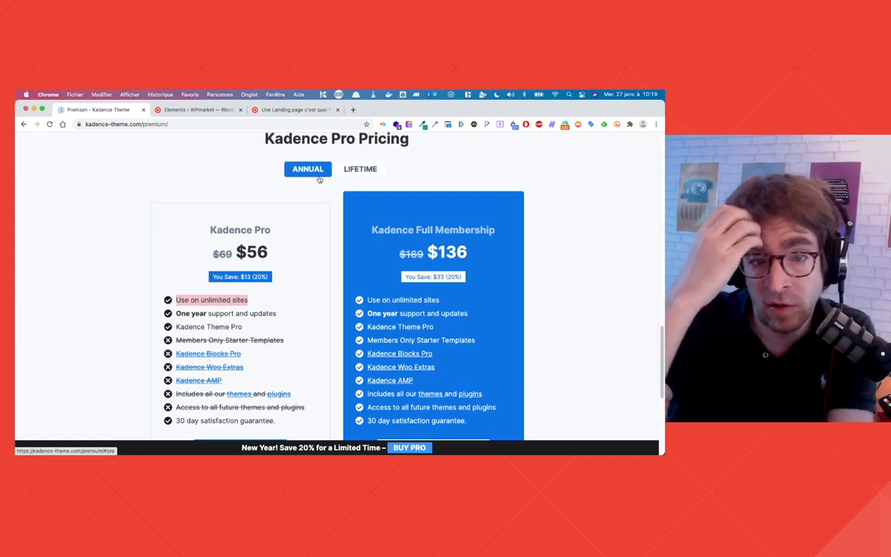